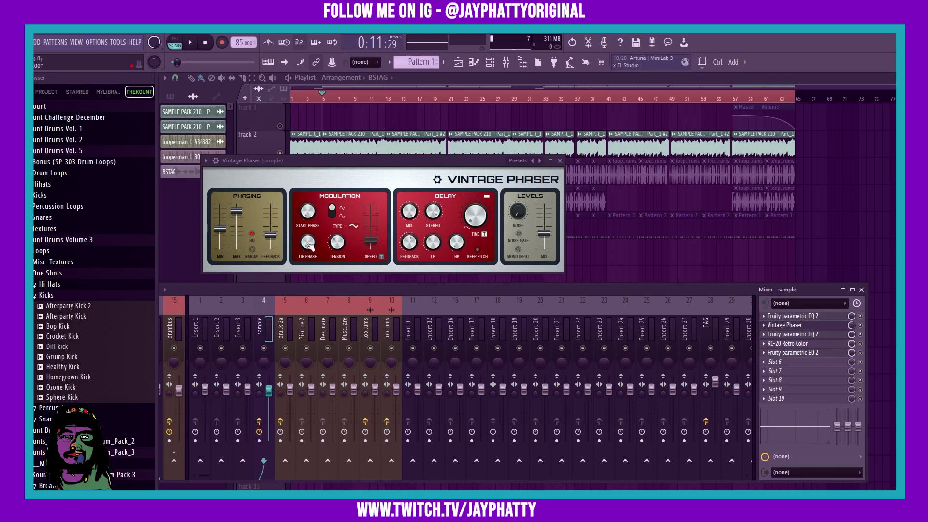
pyautogui.moveTo(284, 160); pyautogui.dragTo(369, 163)
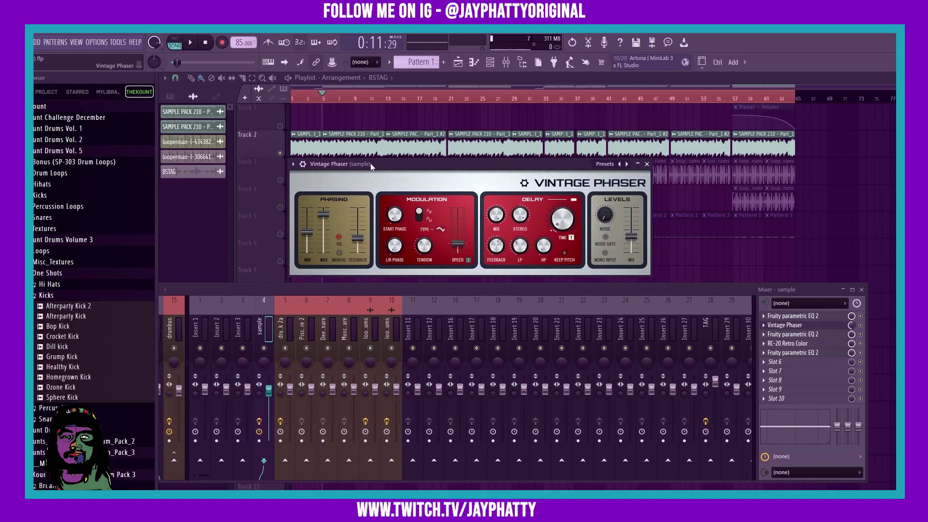
pyautogui.moveTo(369, 163); pyautogui.dragTo(368, 163)
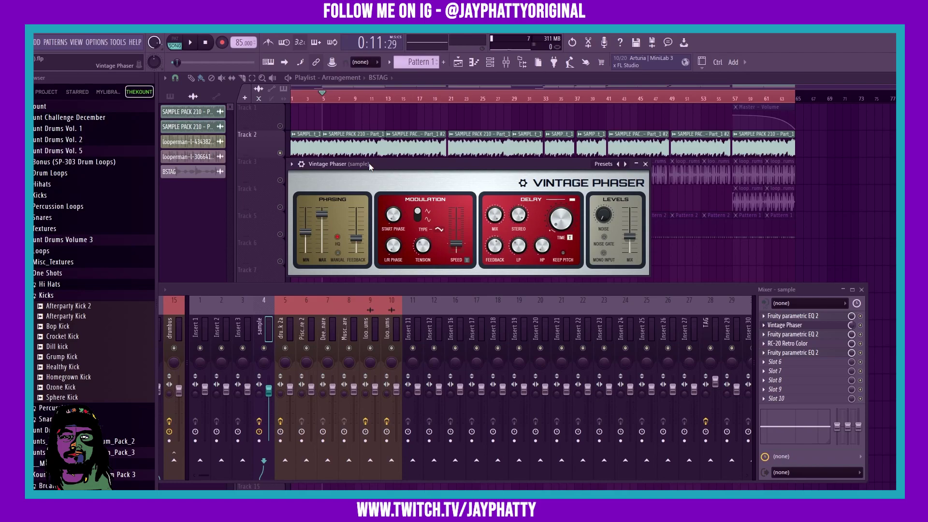
pyautogui.moveTo(369, 163); pyautogui.dragTo(393, 192)
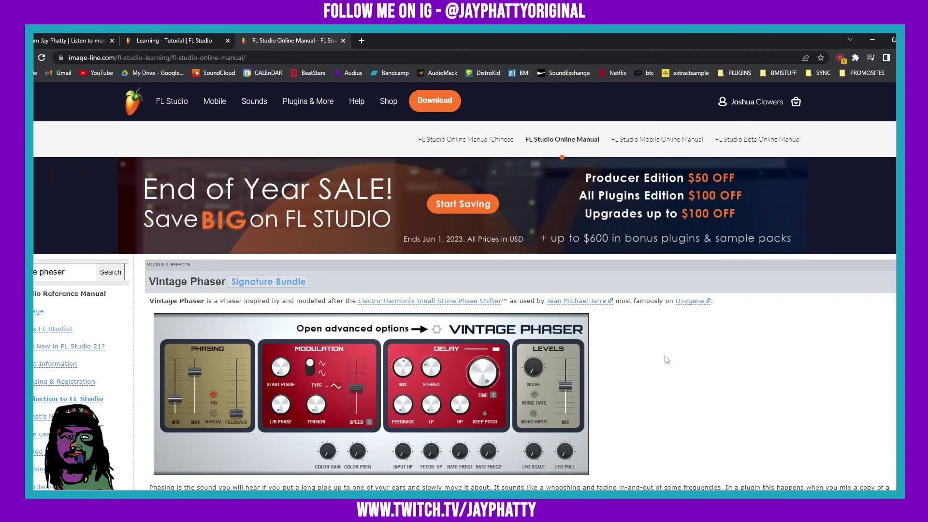
# - From the Vintage Phaser manual page, view the linked Small Stone pedal photo and the Jean-Michel Jarre article, returning to the manual after each
pyautogui.scroll(-1, 672, 358)
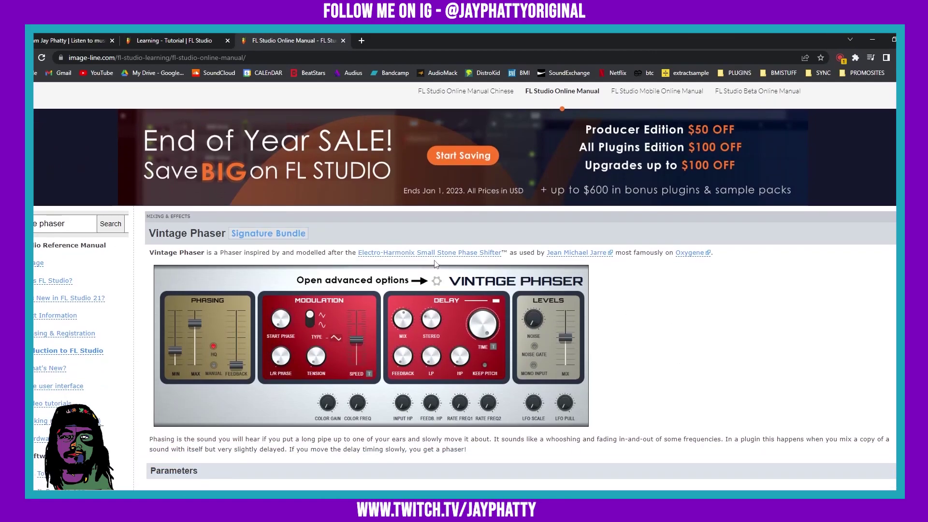
pyautogui.click(487, 254)
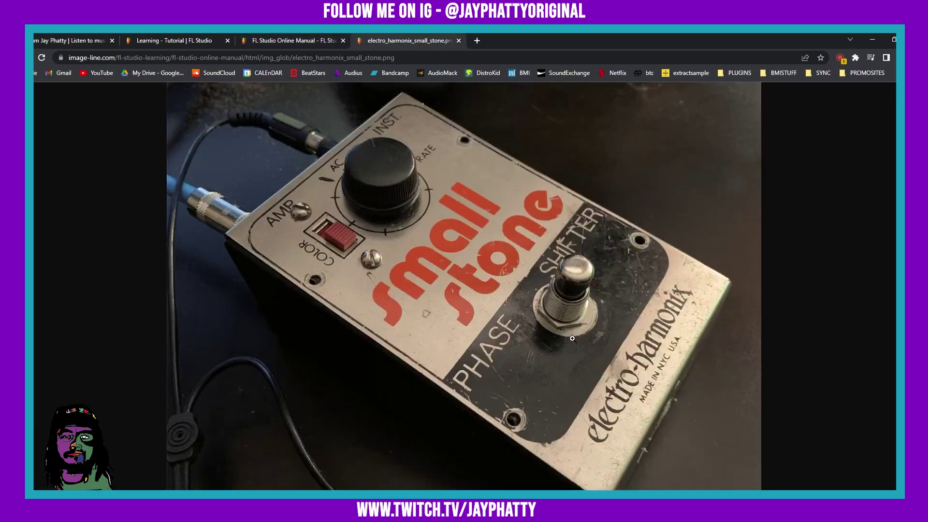
pyautogui.click(459, 41)
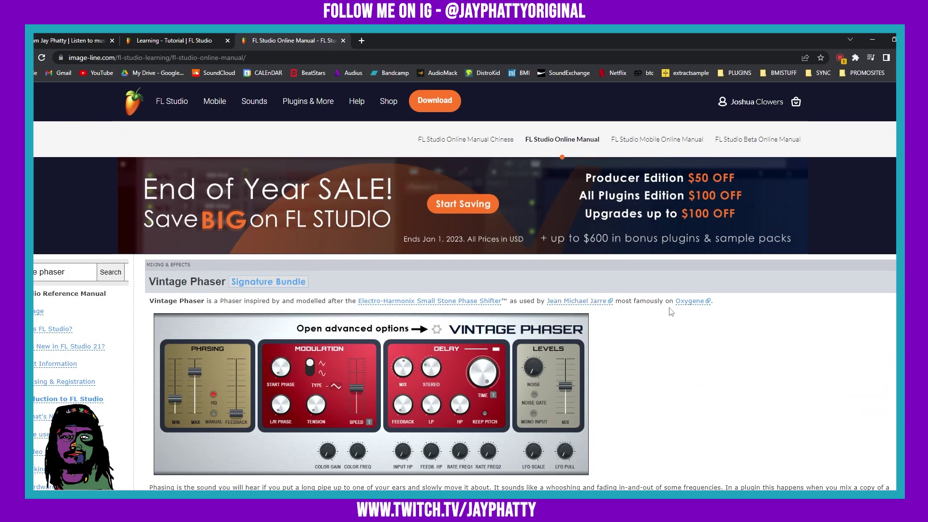
pyautogui.click(586, 302)
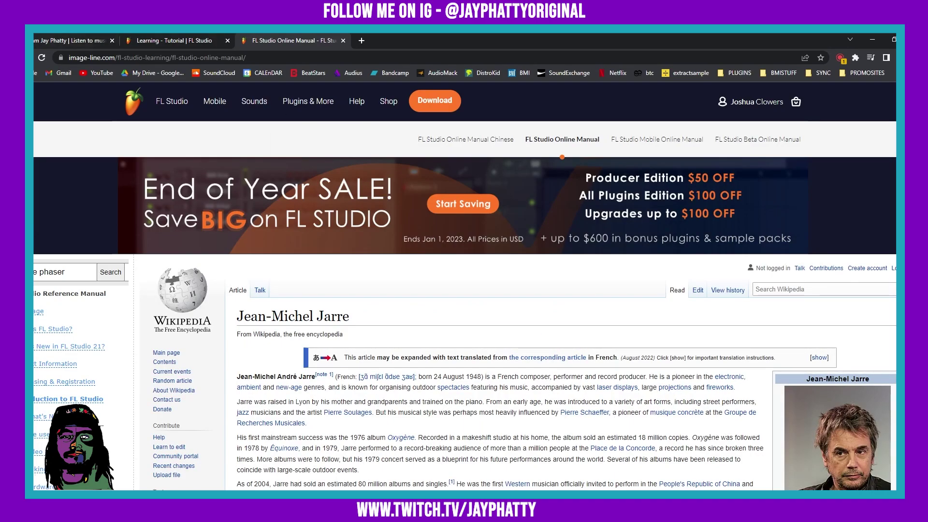
pyautogui.hotkey('alt', 'Left')
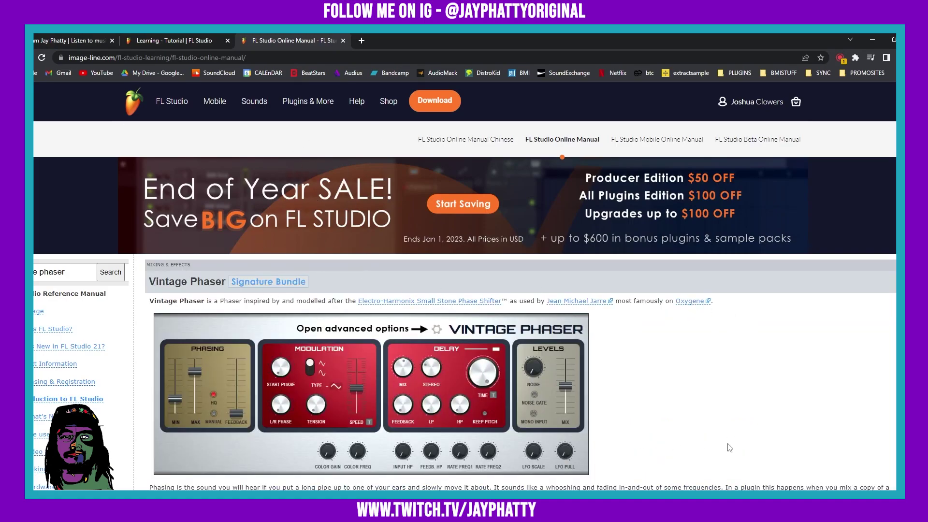
# - Read the manual's introduction explaining how phasing works, down to the start of the Parameters section
pyautogui.scroll(-4, 468, 330)
pyautogui.scroll(4, 454, 348)
pyautogui.scroll(-1, 623, 328)
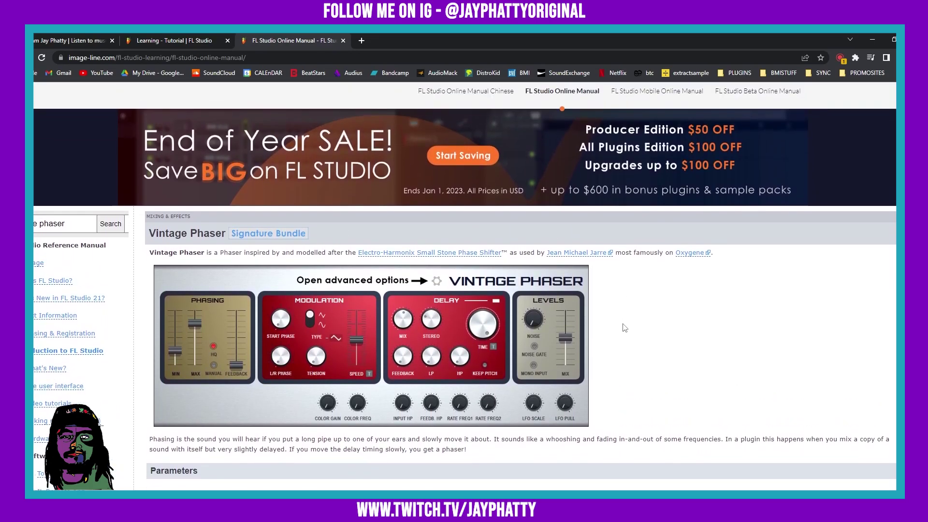
pyautogui.scroll(-1, 348, 430)
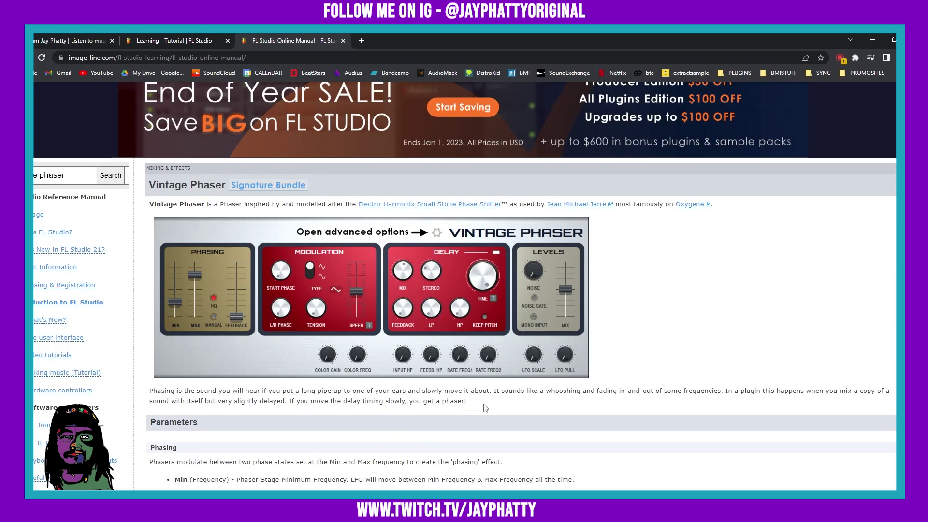
# - Switch back to FL Studio, bypass the Vintage Phaser on the sample mixer track, and audition the song without it
pyautogui.click(868, 36)
pyautogui.moveTo(400, 184); pyautogui.dragTo(381, 162)
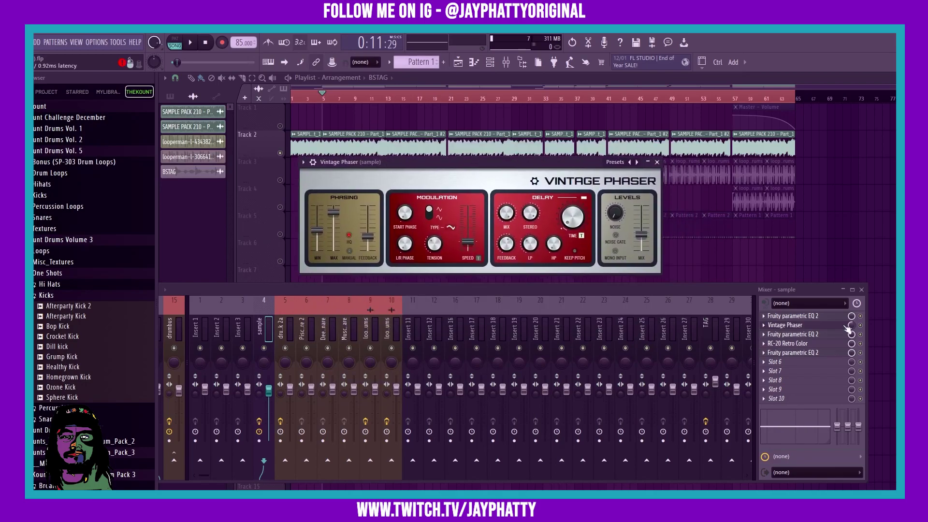
pyautogui.click(862, 327)
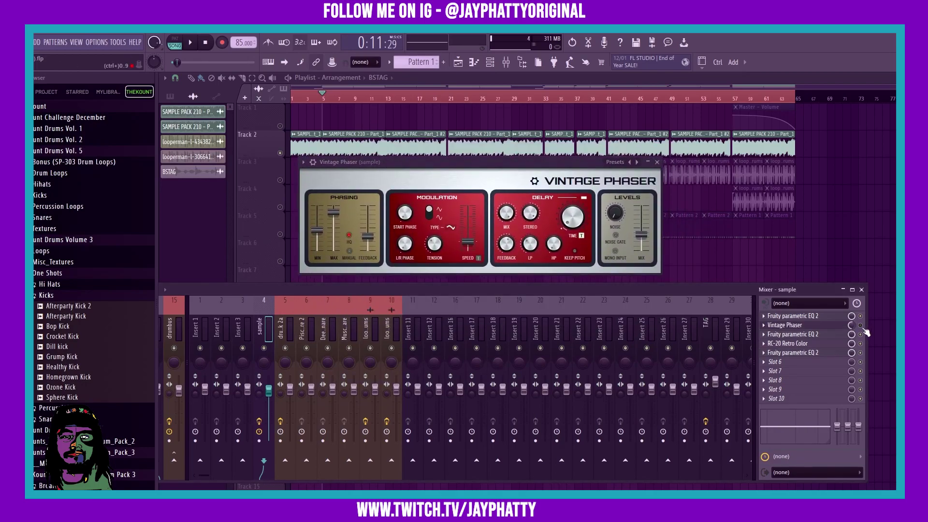
pyautogui.press('space')
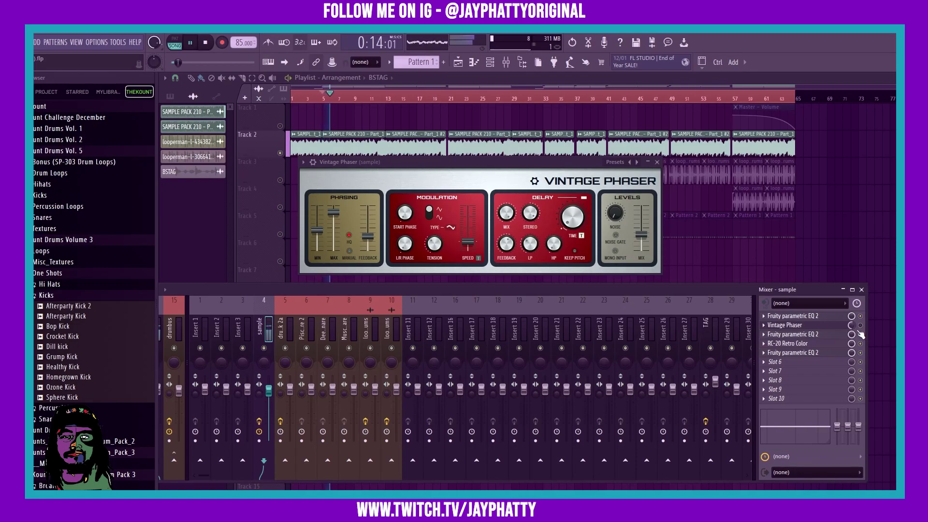
pyautogui.press('space')
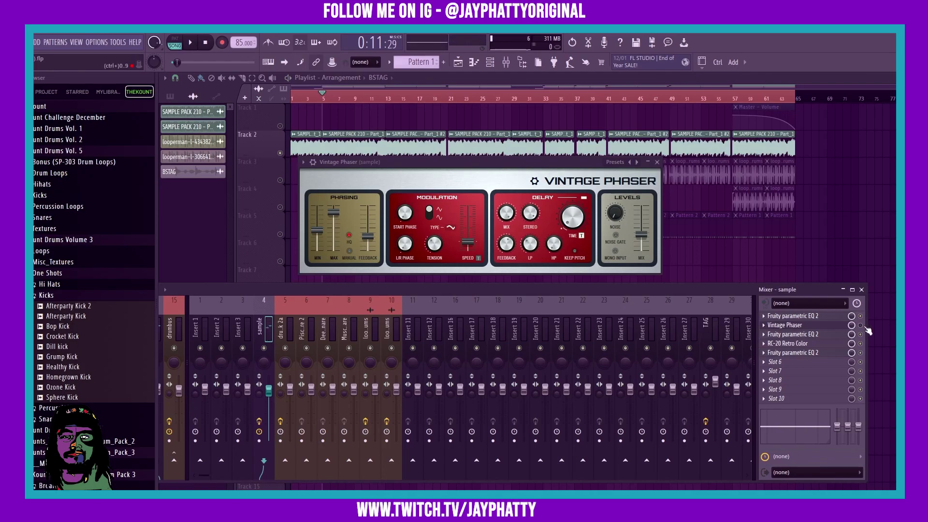
# - Audition the song with the Vintage Phaser active while adjusting the effect's mix level on the sample mixer track
pyautogui.press('space')
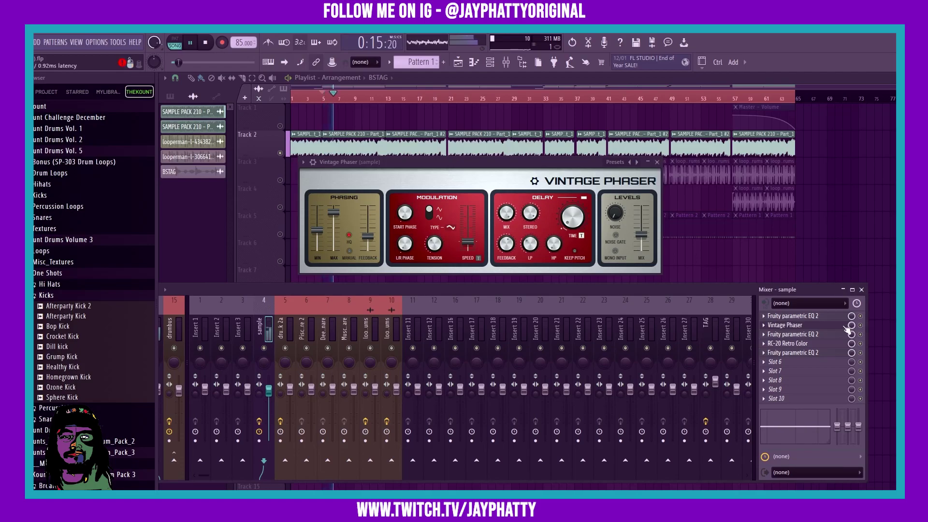
pyautogui.moveTo(851, 327); pyautogui.dragTo(851, 357)
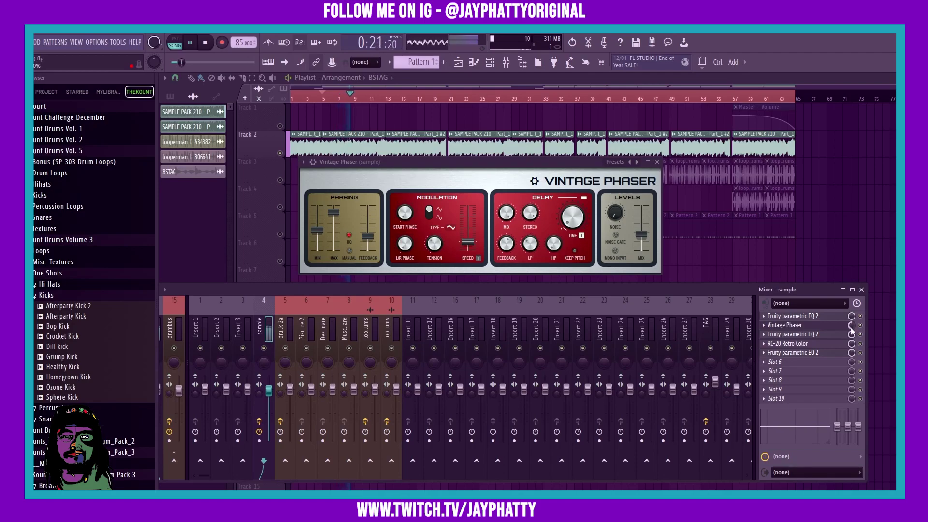
pyautogui.press('space')
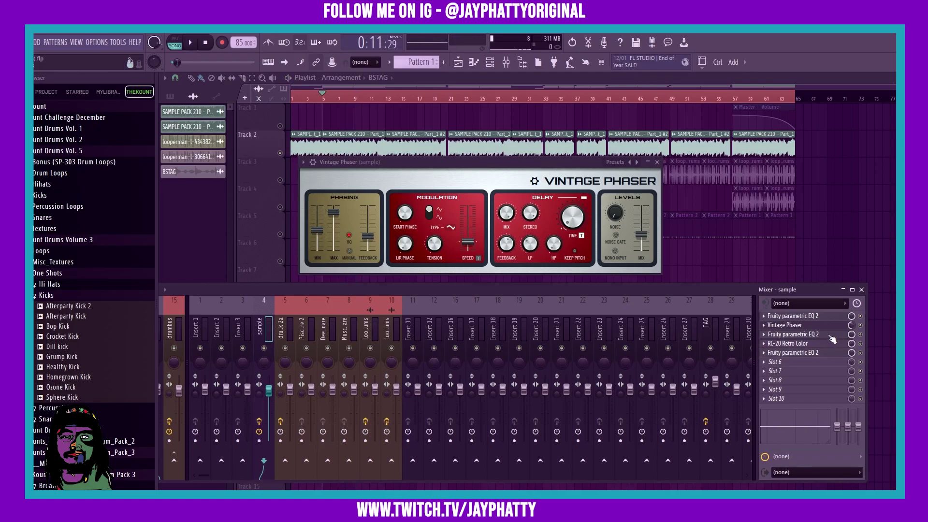
# - Reveal the Vintage Phaser's advanced options and hide them again
pyautogui.moveTo(449, 169); pyautogui.dragTo(441, 170)
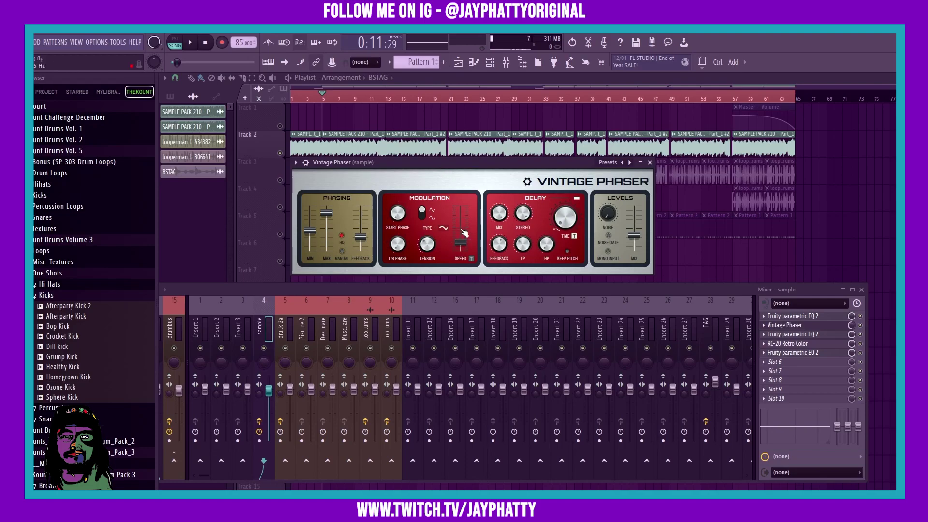
pyautogui.click(527, 181)
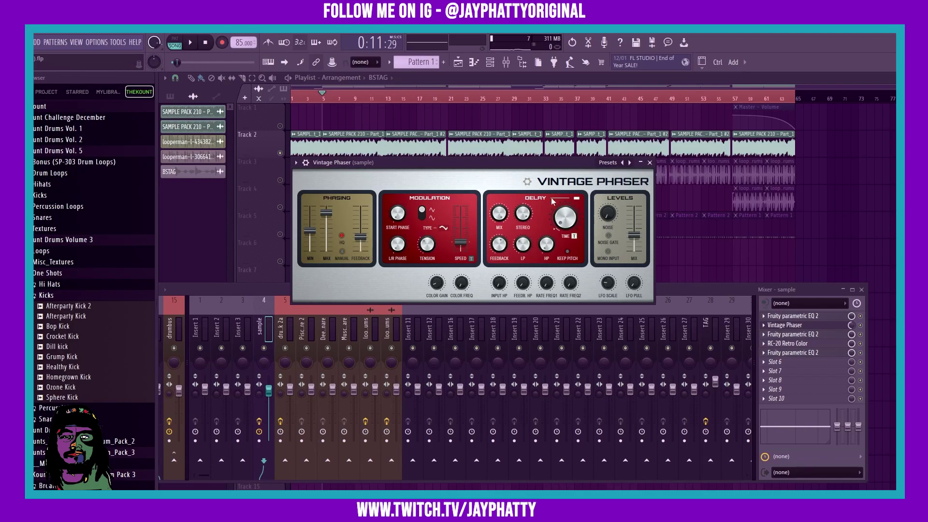
pyautogui.click(526, 182)
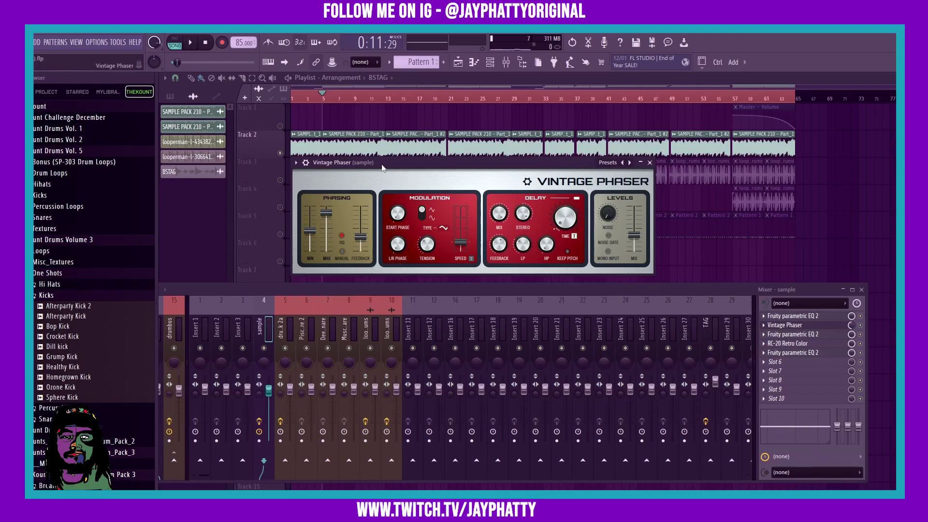
# - Tune the phasing Min and Max frequencies during playback, lowering Max to about 1385 Hz, and raise the effect's mix level on the mixer track
pyautogui.moveTo(382, 167); pyautogui.dragTo(413, 217)
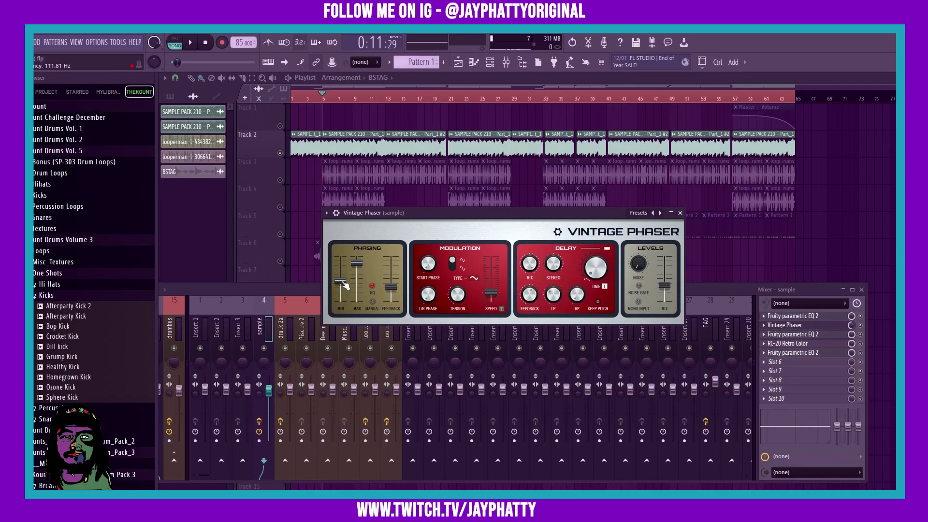
pyautogui.moveTo(347, 271); pyautogui.dragTo(347, 279)
pyautogui.press('space')
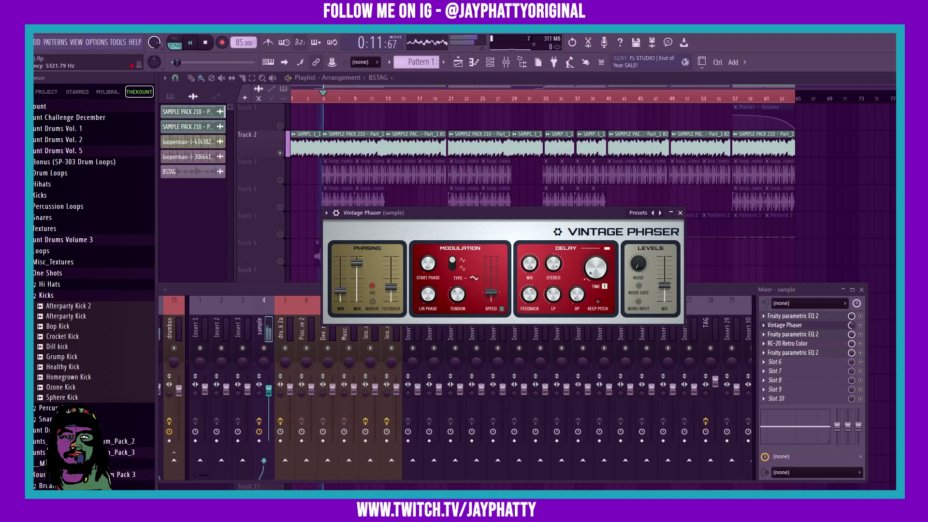
pyautogui.click(852, 327)
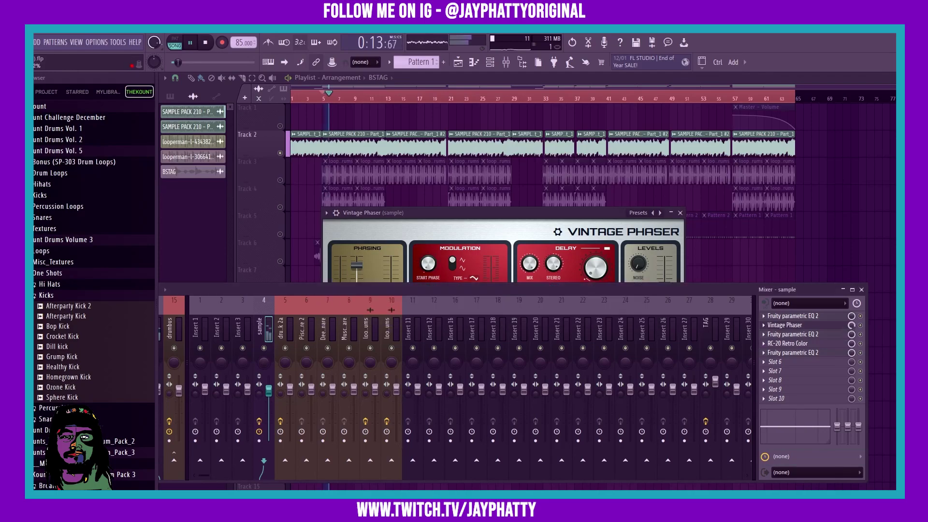
pyautogui.click(388, 213)
pyautogui.moveTo(357, 265)
pyautogui.mouseDown()
pyautogui.moveTo(357, 293)
pyautogui.moveTo(357, 259)
pyautogui.moveTo(340, 289)
pyautogui.moveTo(357, 271)
pyautogui.mouseUp()
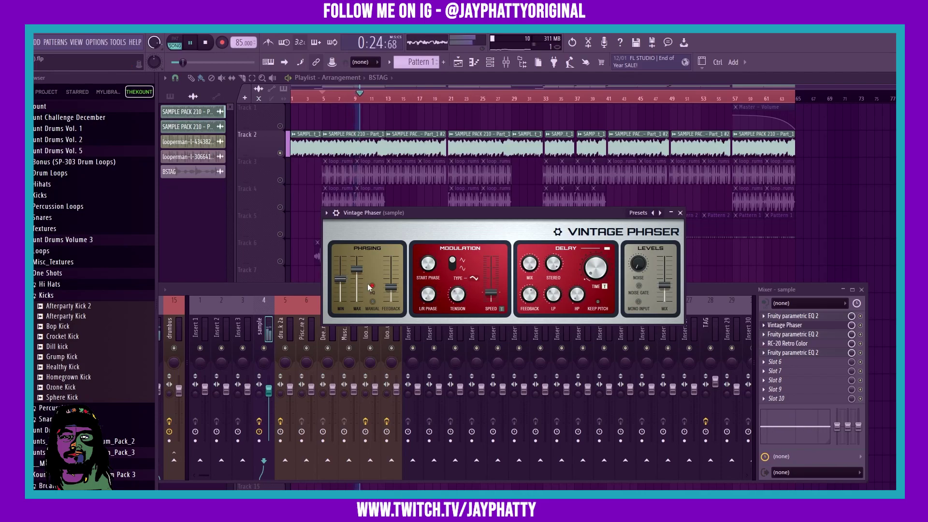
# - Compare the phasing sound with HQ mode off and on during playback, leaving HQ on
pyautogui.press('space')
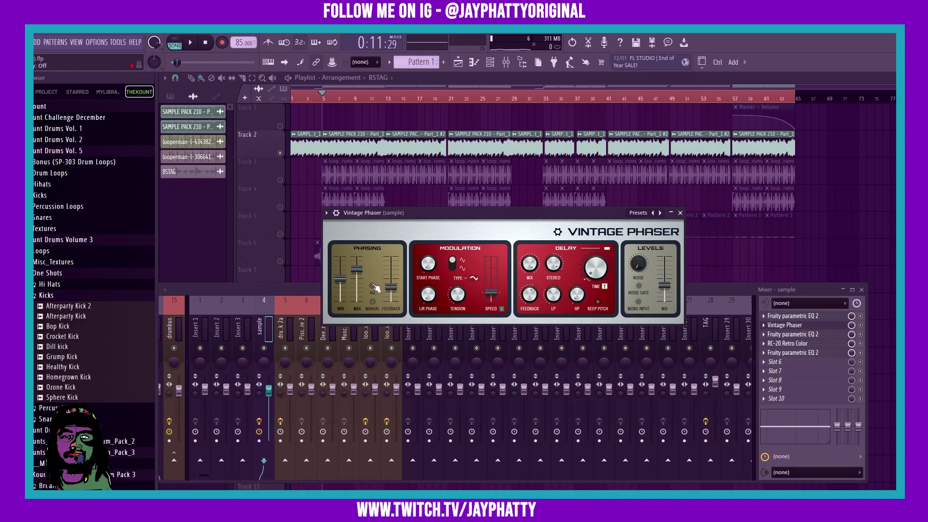
pyautogui.press('space')
pyautogui.click(372, 286)
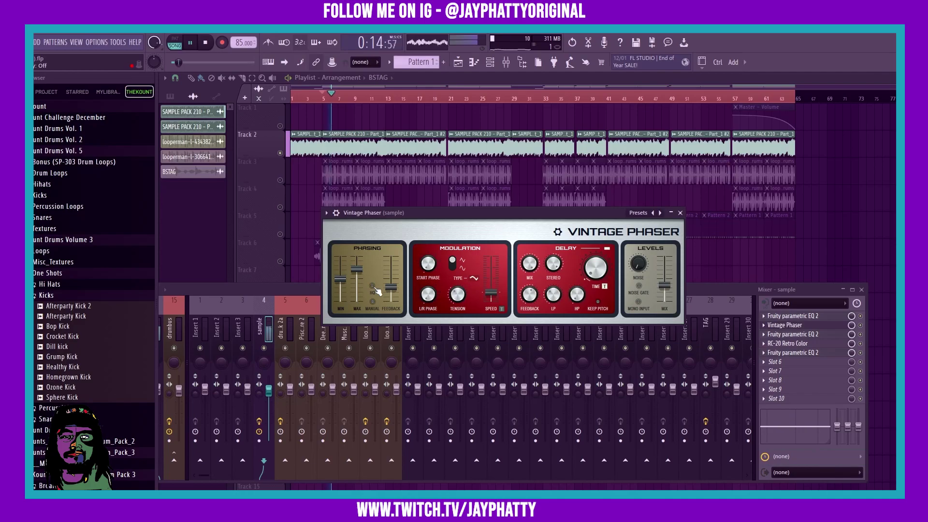
# - Try the phaser's Manual frequency mode, auditioning the song with the Freq slider, and switch Manual off again
pyautogui.click(372, 302)
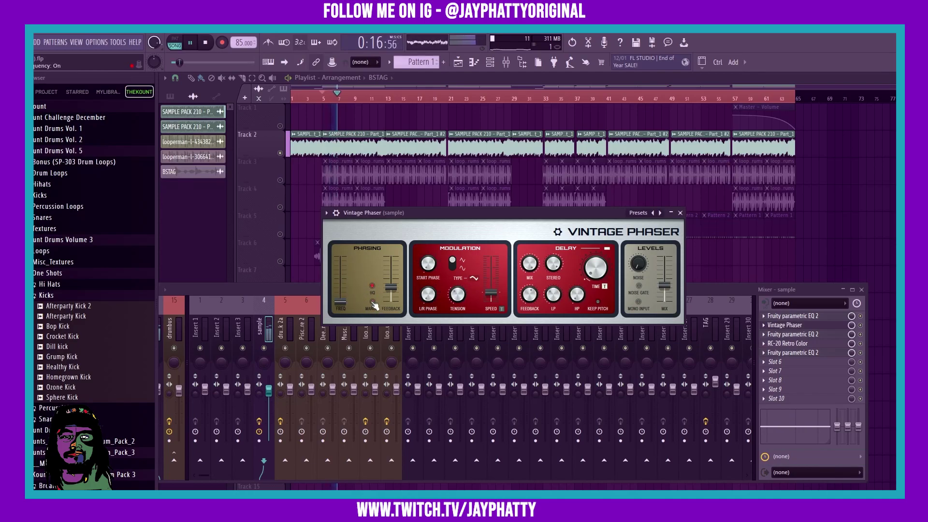
pyautogui.press('space')
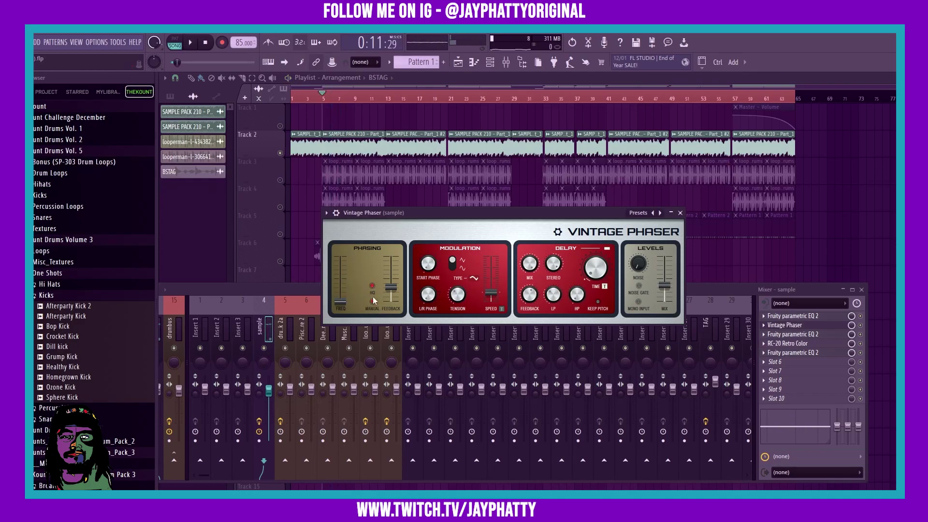
pyautogui.moveTo(341, 301)
pyautogui.mouseDown()
pyautogui.moveTo(340, 261)
pyautogui.moveTo(340, 301)
pyautogui.mouseUp()
pyautogui.press('space')
pyautogui.press('space')
pyautogui.click(372, 302)
# - View the automation options for the phasing Max and Min sliders and the HQ switch, and dismiss them
pyautogui.rightClick(358, 271)
pyautogui.click(377, 257)
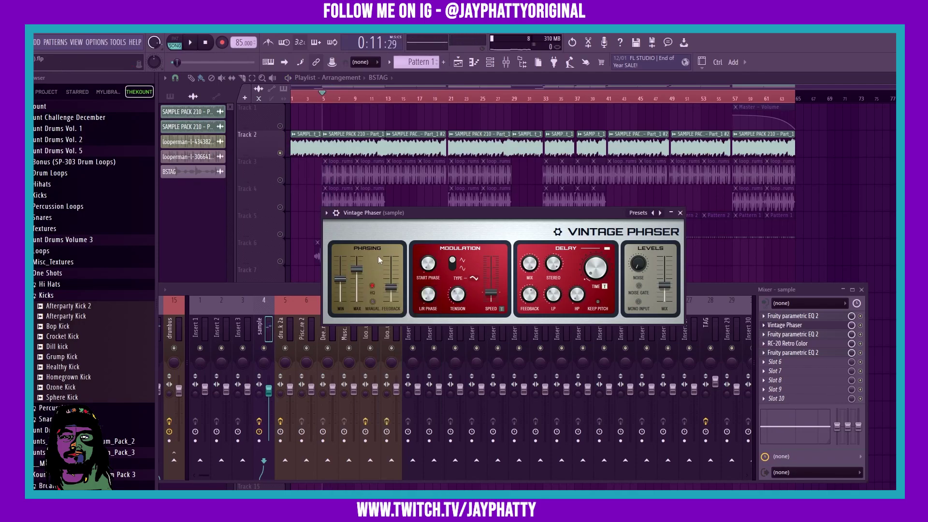
pyautogui.rightClick(344, 280)
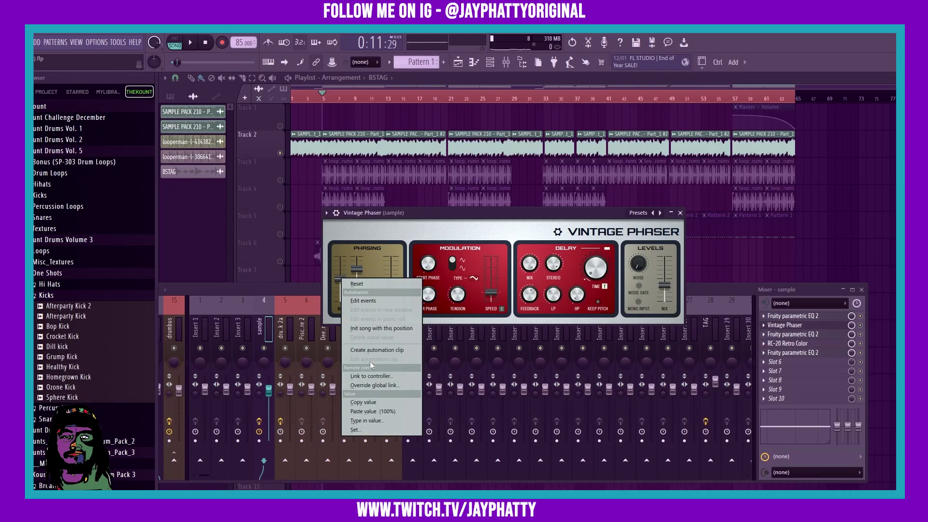
pyautogui.click(366, 261)
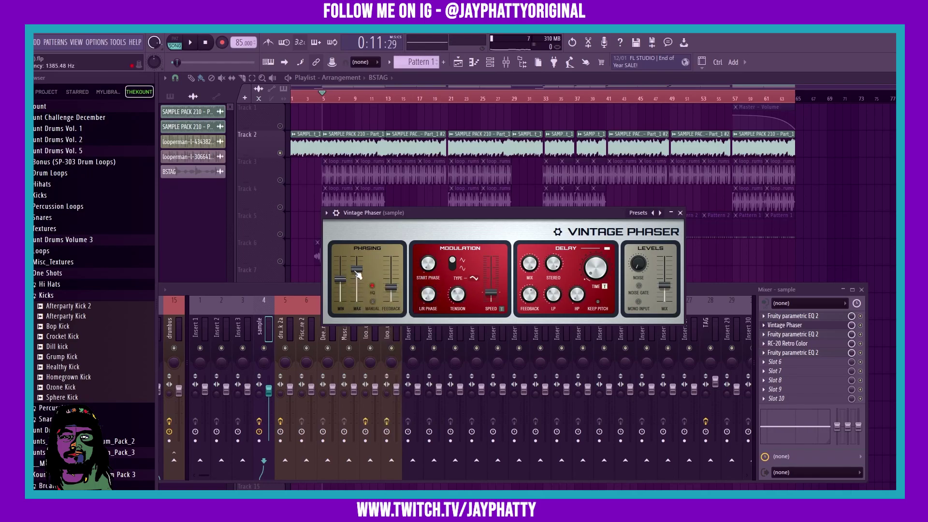
pyautogui.rightClick(372, 288)
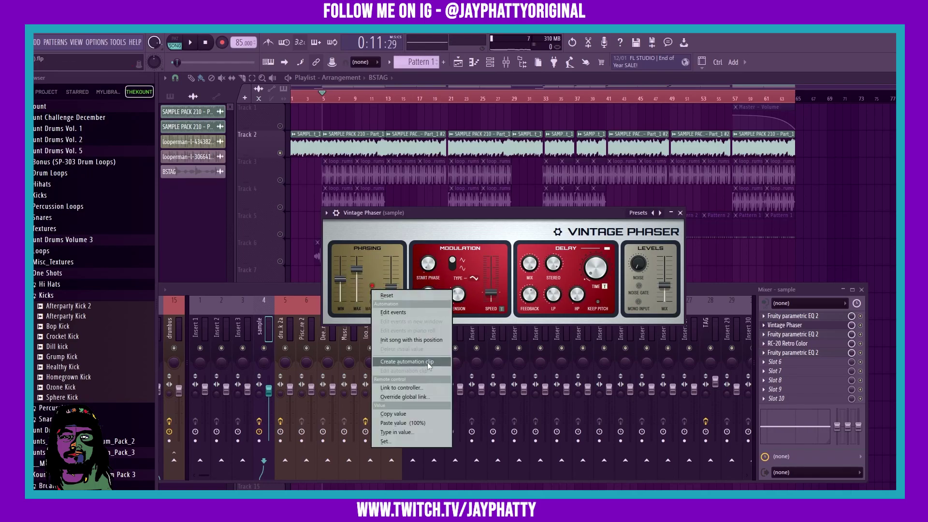
pyautogui.click(373, 241)
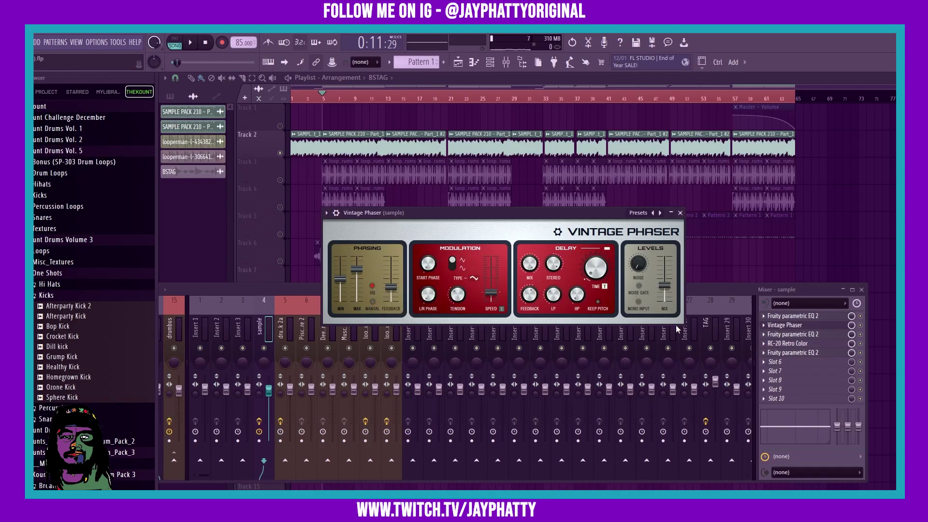
pyautogui.moveTo(454, 216); pyautogui.dragTo(424, 231)
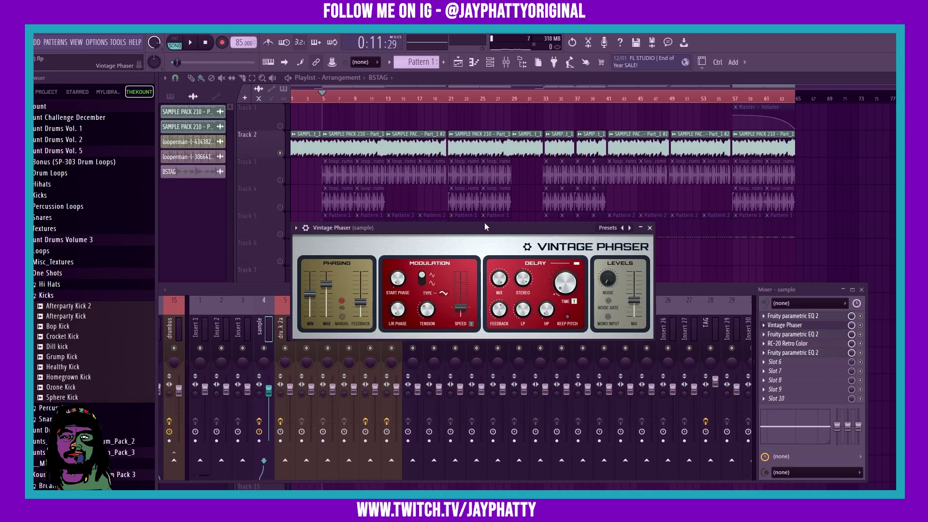
pyautogui.moveTo(484, 225); pyautogui.dragTo(526, 179)
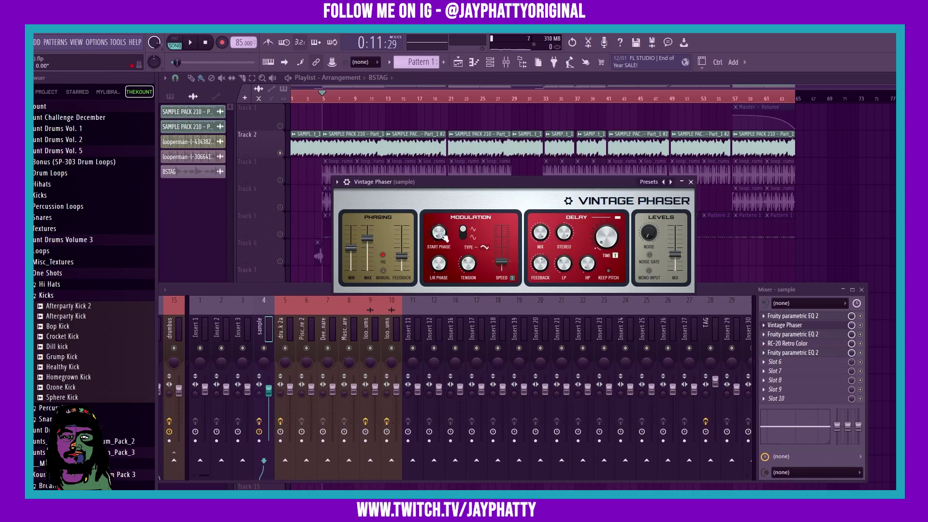
# - Audition the modulation Start Phase knob of the phaser during playback of the sample
pyautogui.press('space')
pyautogui.moveTo(441, 234); pyautogui.dragTo(441, 184)
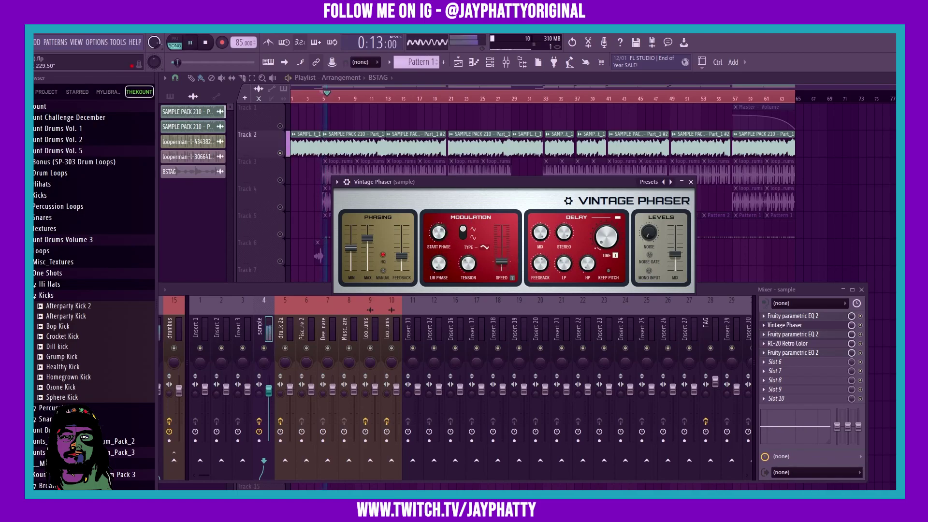
pyautogui.press('space')
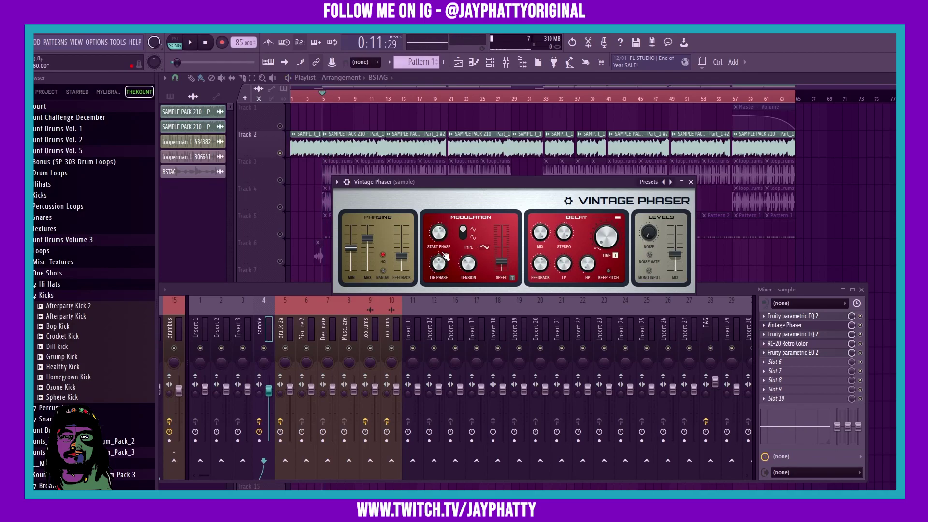
# - Raise the modulation Speed during playback, also trying the Type switch and a Start Phase of 315°
pyautogui.press('space')
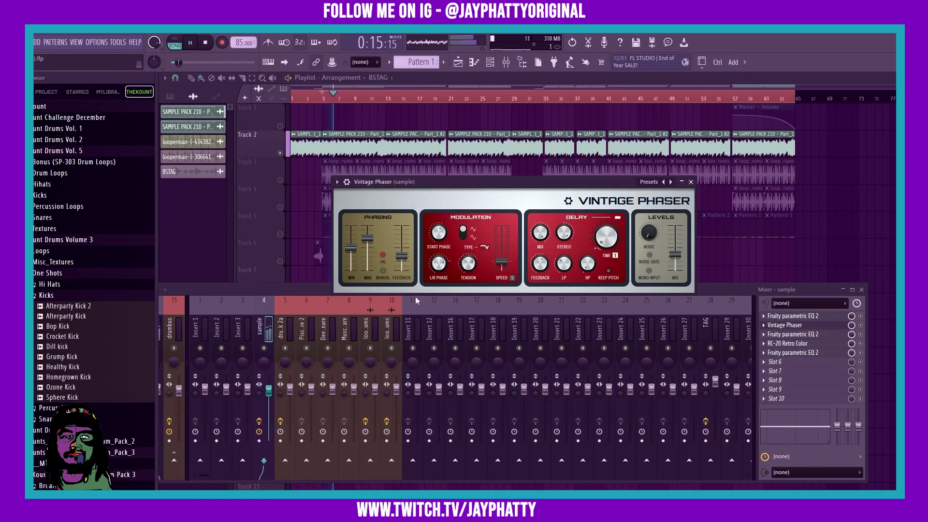
pyautogui.moveTo(502, 261); pyautogui.dragTo(502, 234)
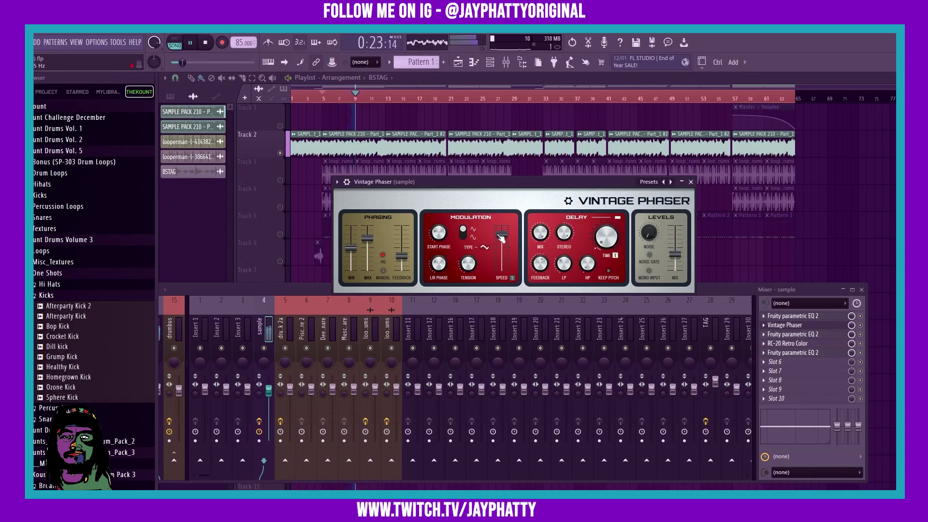
pyautogui.click(462, 232)
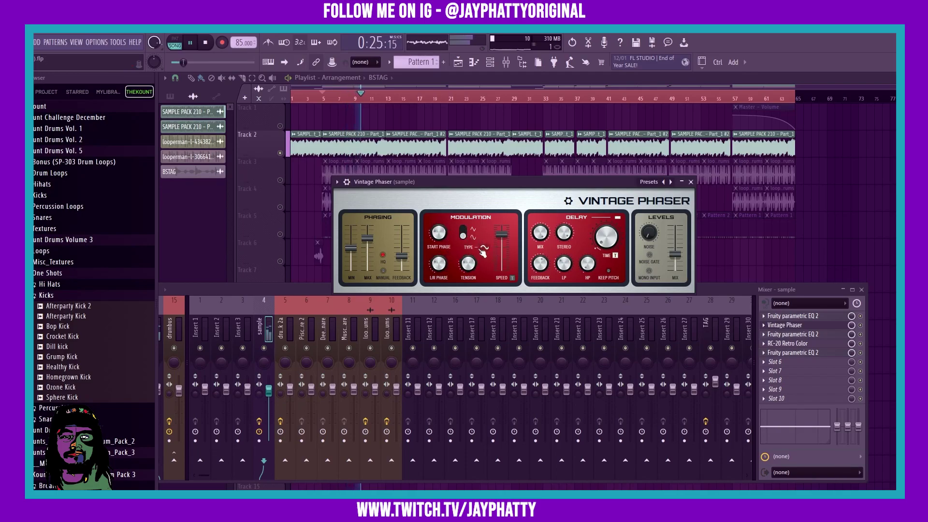
pyautogui.moveTo(439, 233); pyautogui.dragTo(439, 206)
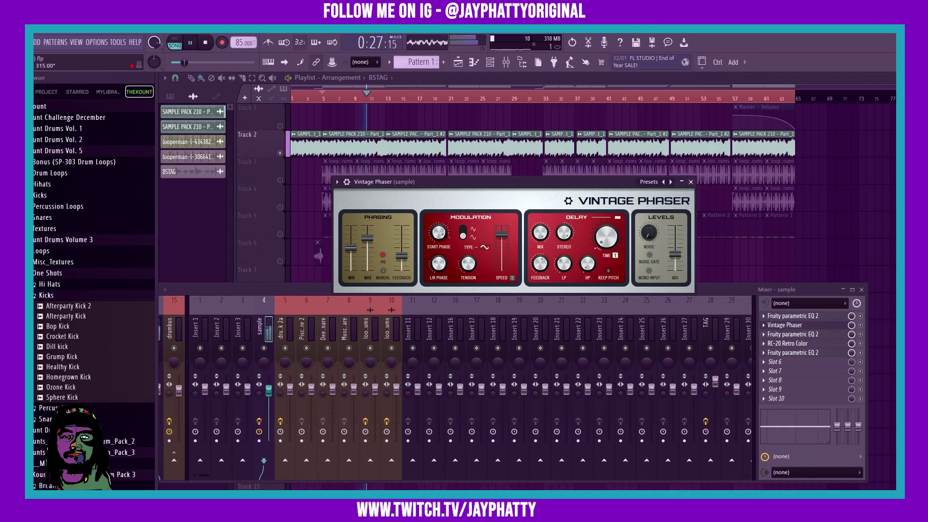
pyautogui.moveTo(502, 235)
pyautogui.mouseDown()
pyautogui.moveTo(501, 266)
pyautogui.moveTo(502, 240)
pyautogui.mouseUp()
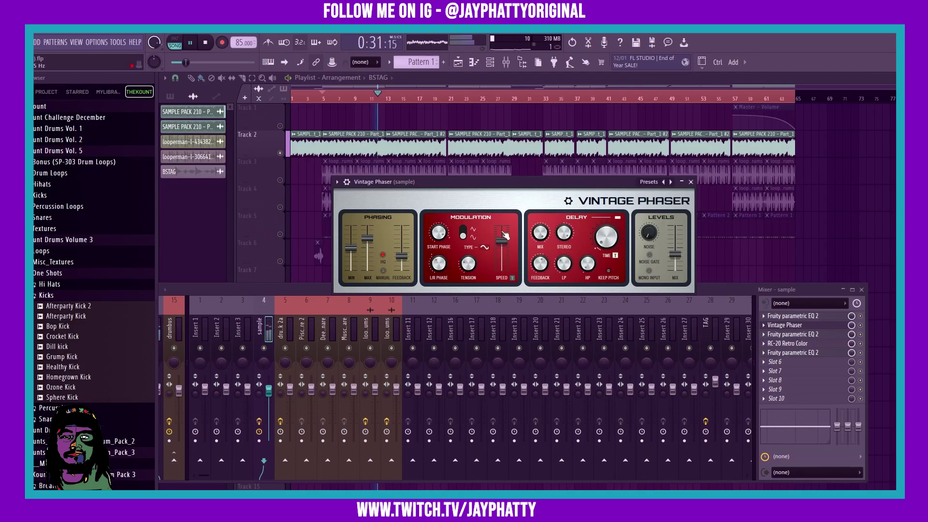
pyautogui.press('space')
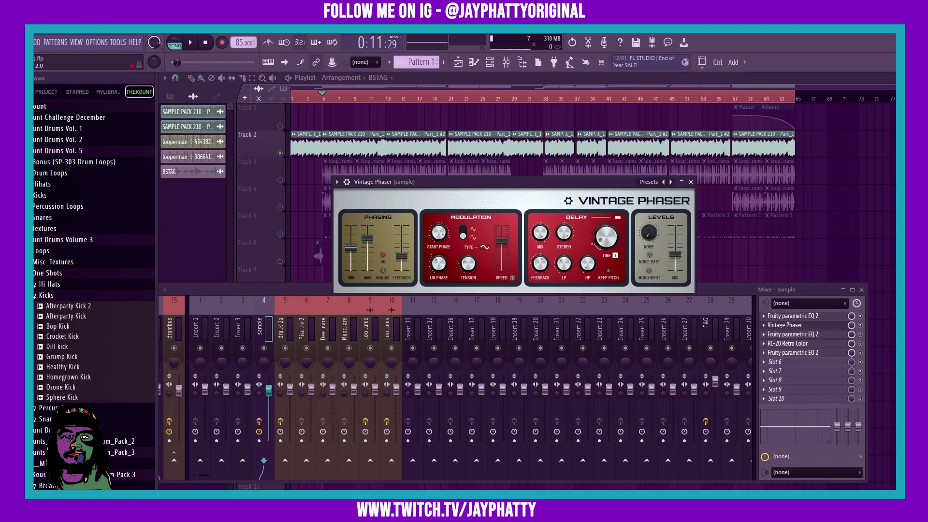
# - Demonstrate the delay Time knob with its tempo sync switch, and adjust the delay's HP filter
pyautogui.moveTo(603, 240); pyautogui.dragTo(603, 243)
pyautogui.click(616, 257)
pyautogui.click(616, 257)
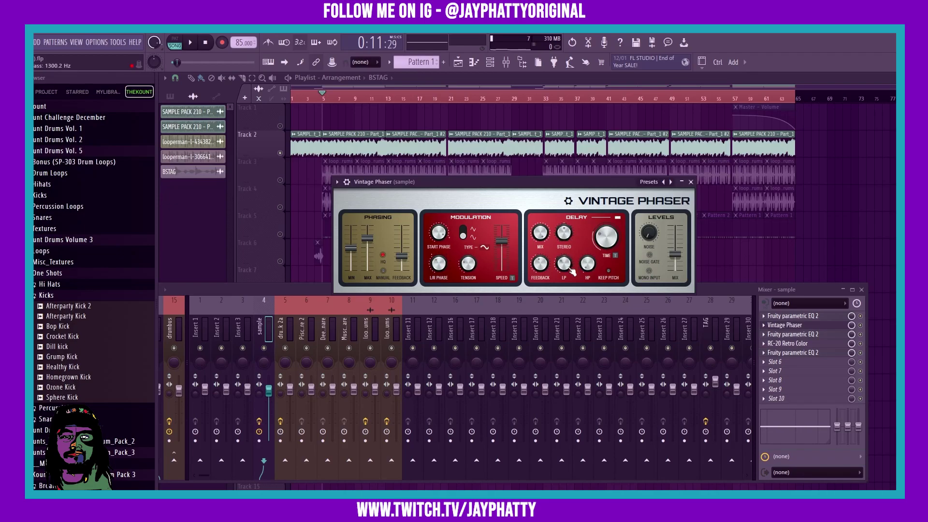
pyautogui.moveTo(587, 264); pyautogui.dragTo(588, 257)
# - Play the song and fine-tune the delay Mix knob while listening to the echo
pyautogui.press('space')
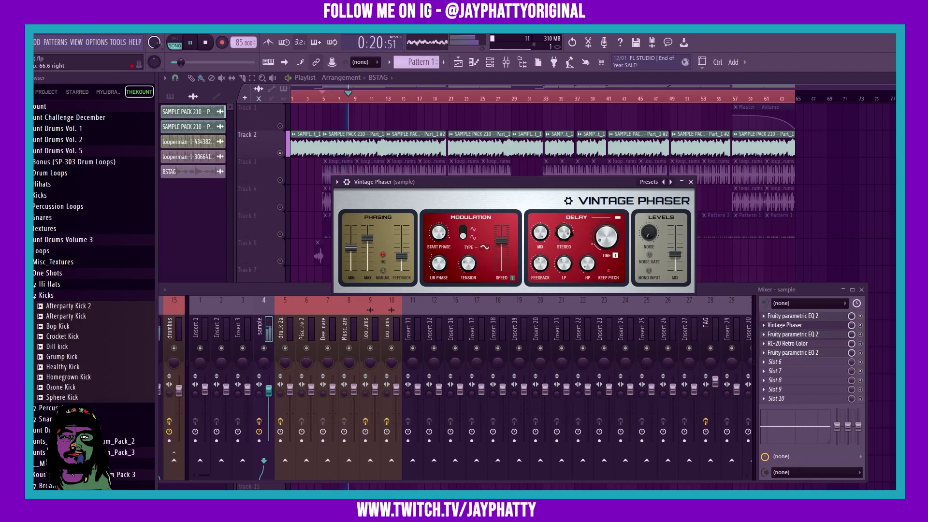
pyautogui.moveTo(540, 233); pyautogui.dragTo(540, 238)
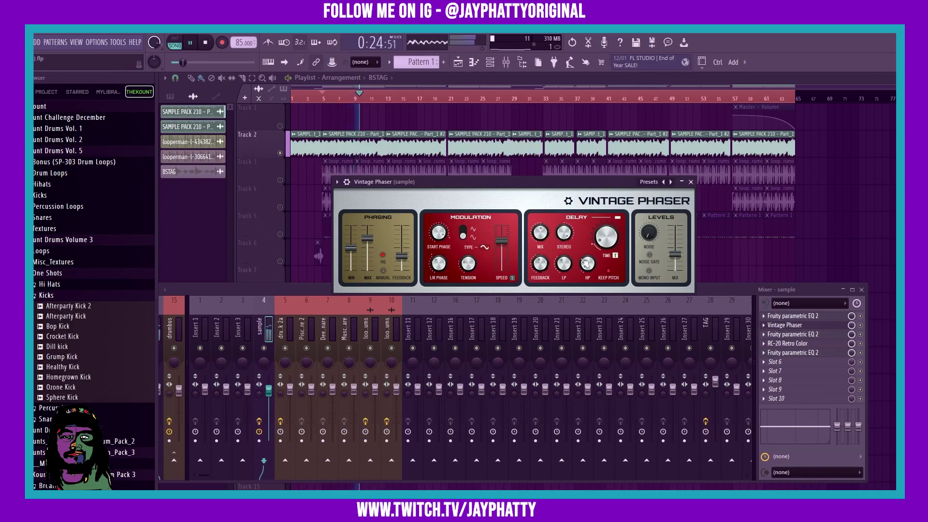
pyautogui.moveTo(543, 232); pyautogui.dragTo(542, 234)
pyautogui.press('space')
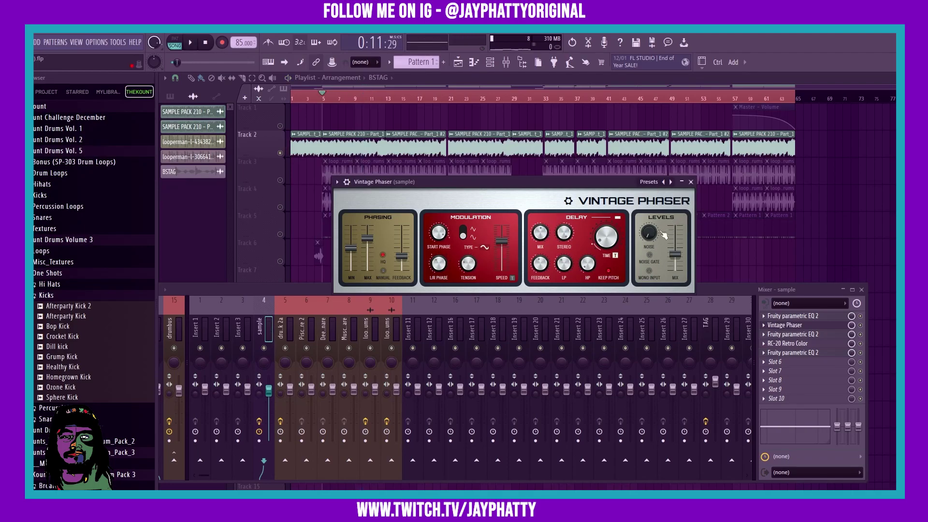
# - Raise the phaser's overall mix in the Levels section and move the mixer window aside
pyautogui.moveTo(675, 254); pyautogui.dragTo(675, 246)
pyautogui.moveTo(785, 287); pyautogui.dragTo(668, 294)
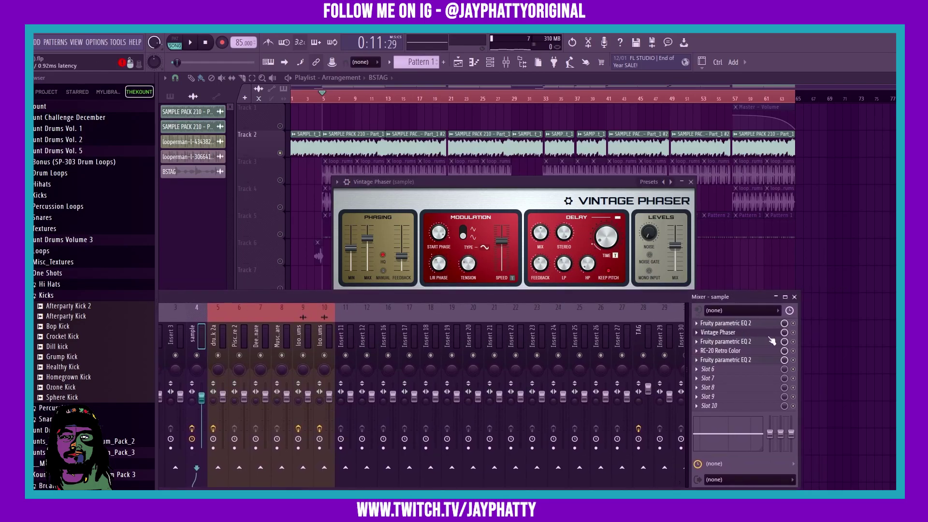
pyautogui.moveTo(675, 248); pyautogui.dragTo(649, 223)
# - Audition the Noise level with the song playing and stopped, and turn on the Noise Gate
pyautogui.press('space')
pyautogui.press('space')
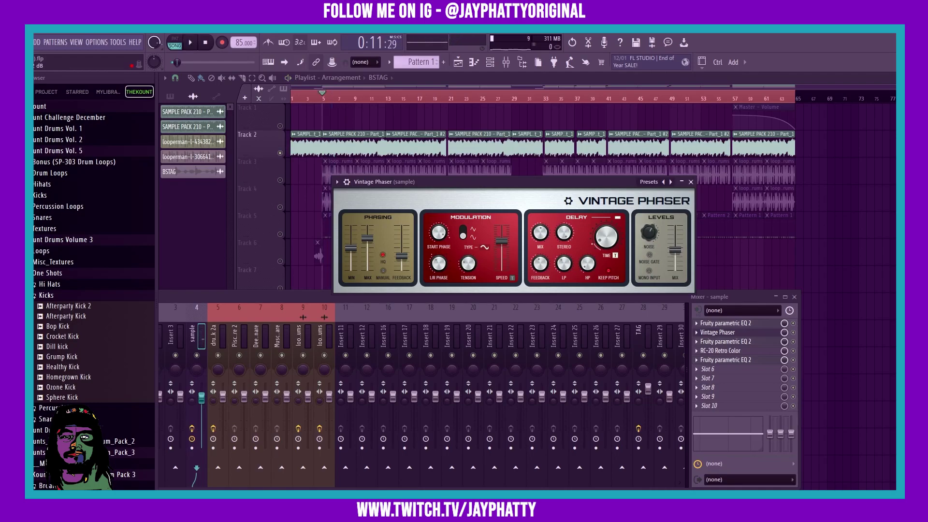
pyautogui.press('space')
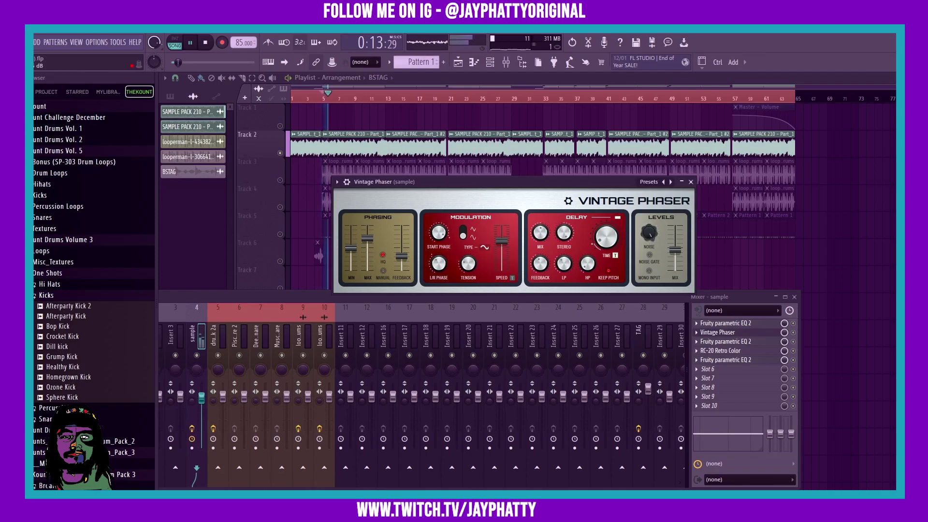
pyautogui.click(650, 255)
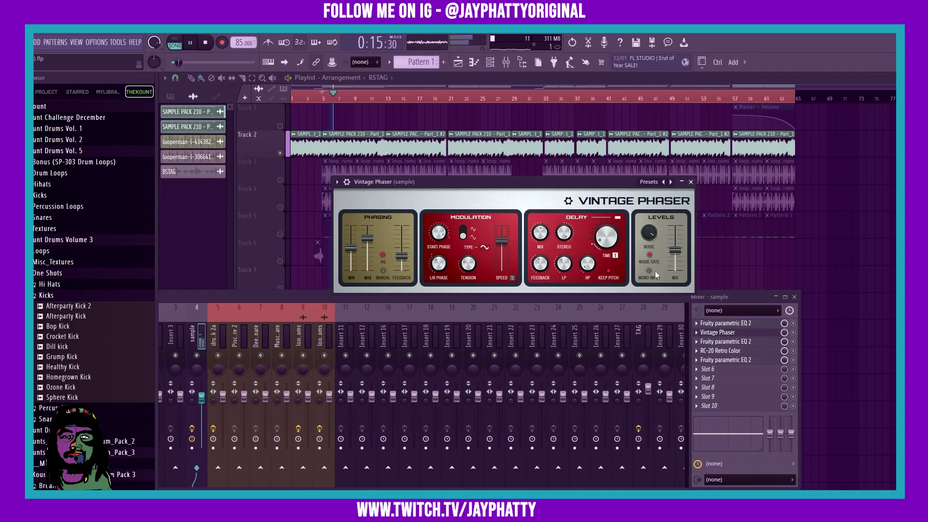
pyautogui.moveTo(649, 233); pyautogui.dragTo(649, 238)
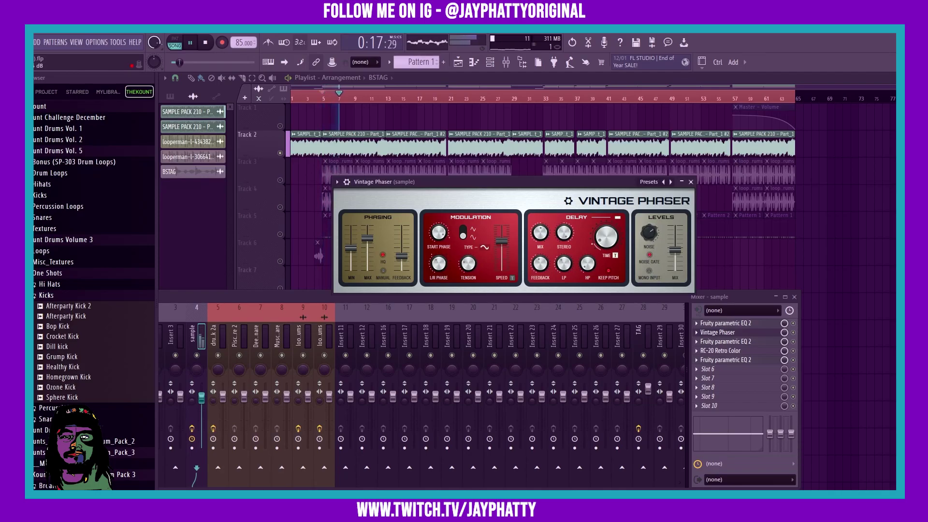
pyautogui.press('space')
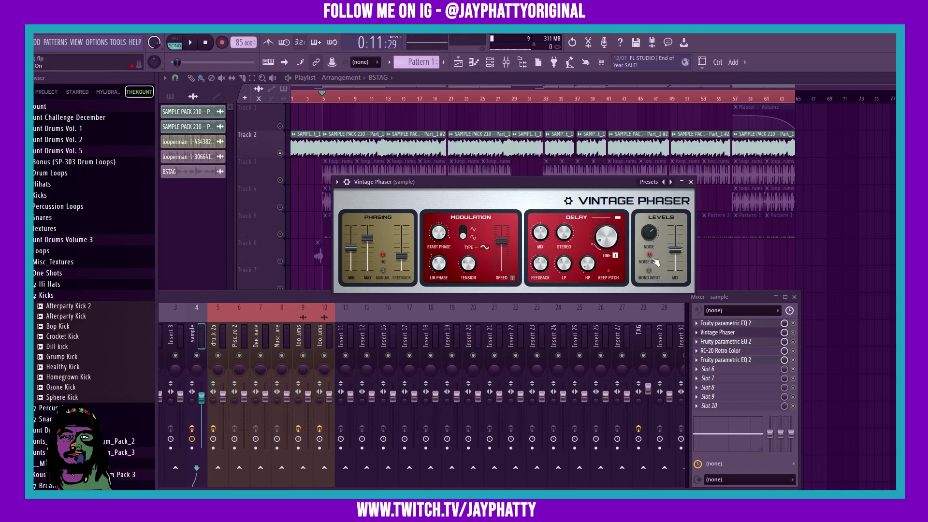
pyautogui.press('space')
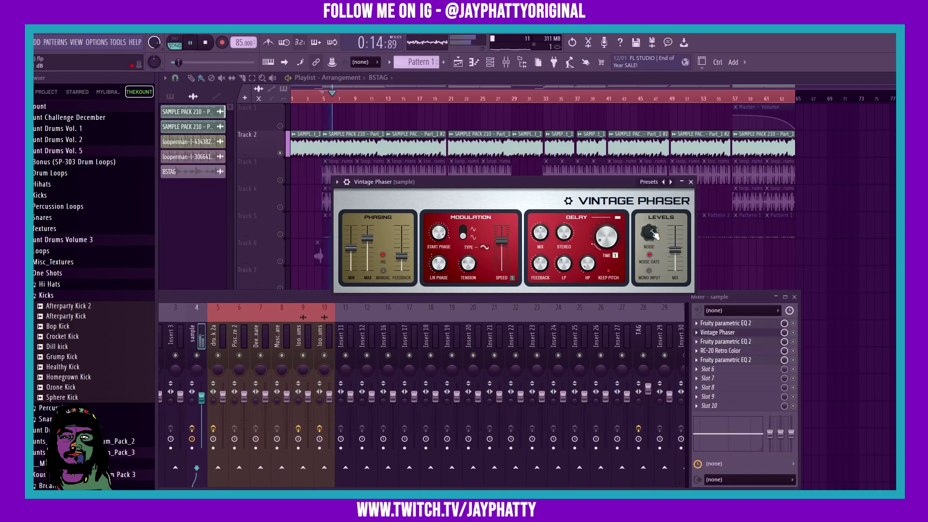
pyautogui.press('space')
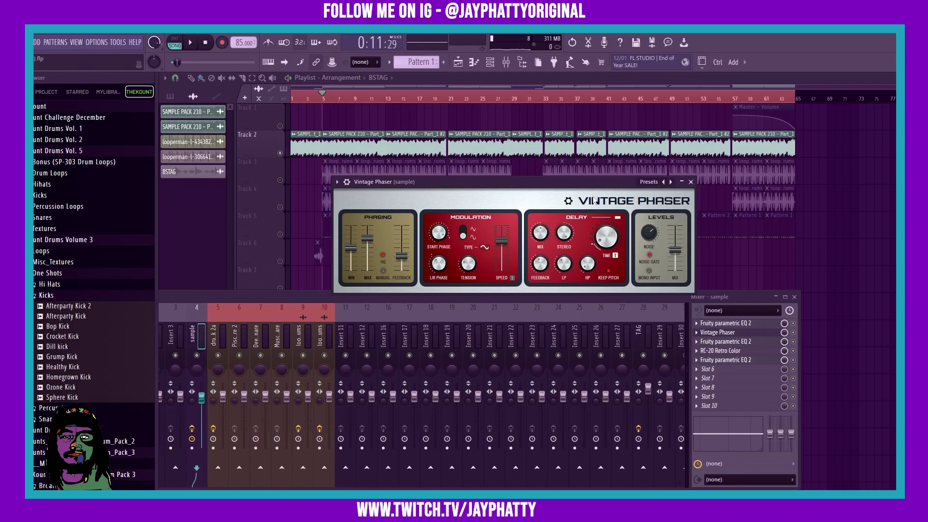
# - Reveal the phaser's hidden advanced knobs and tune Color Gain and Color Freq during playback
pyautogui.click(569, 201)
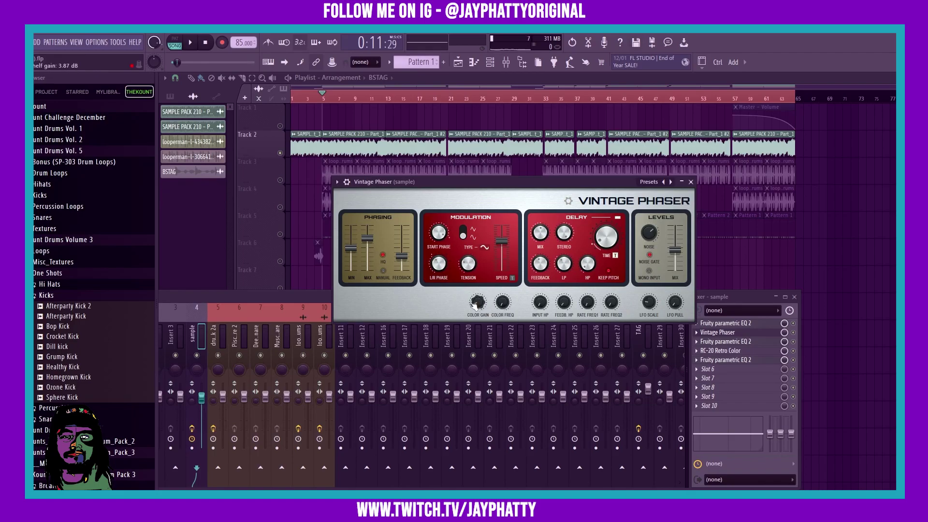
pyautogui.press('space')
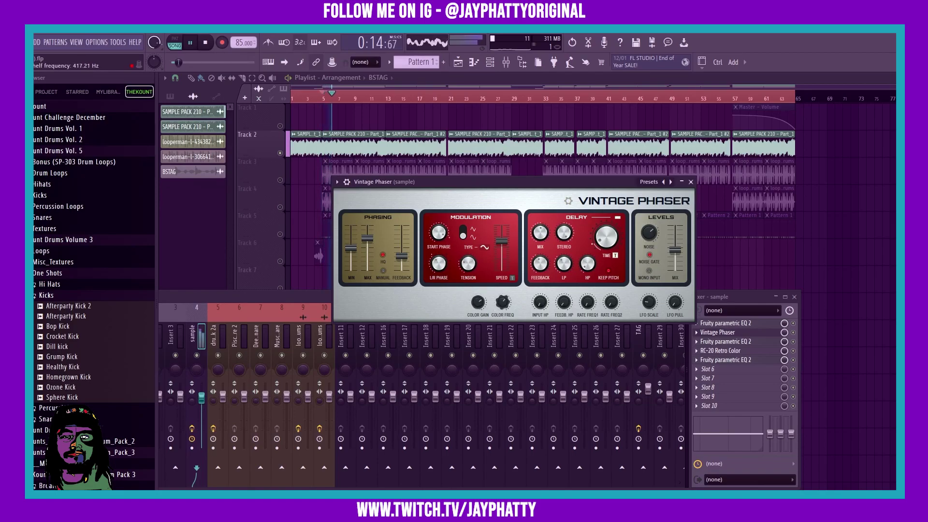
pyautogui.moveTo(478, 302)
pyautogui.mouseDown()
pyautogui.moveTo(478, 320)
pyautogui.moveTo(503, 285)
pyautogui.moveTo(478, 311)
pyautogui.moveTo(485, 307)
pyautogui.mouseUp()
pyautogui.press('space')
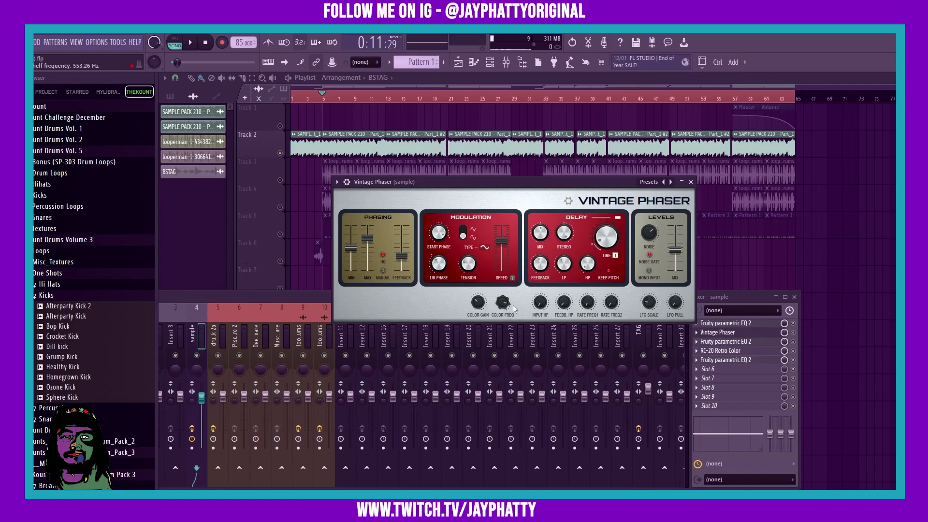
pyautogui.moveTo(508, 312); pyautogui.dragTo(509, 314)
pyautogui.moveTo(481, 301); pyautogui.dragTo(484, 299)
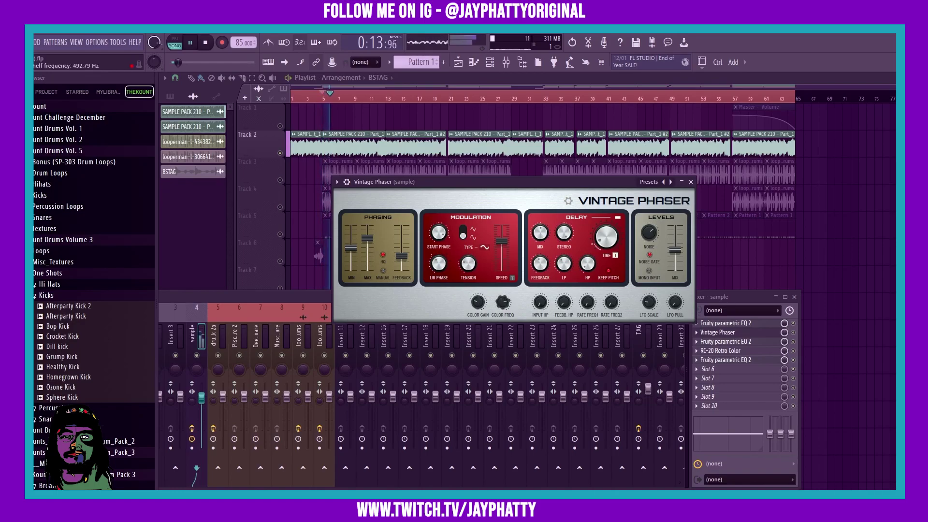
# - Try the Input HP, Rate Freq1 and LFO Scale knobs during playback, and slightly lower the overall mix in Levels
pyautogui.moveTo(541, 303); pyautogui.dragTo(588, 298)
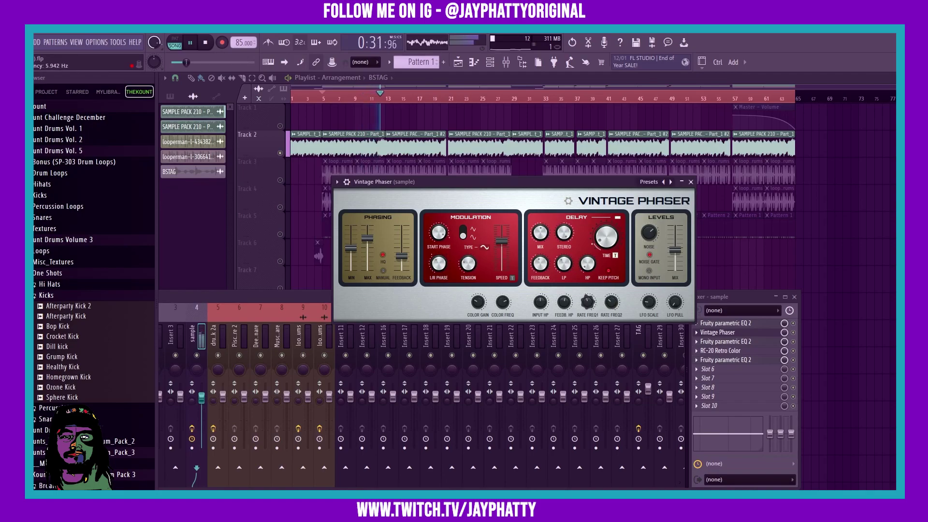
pyautogui.moveTo(587, 298); pyautogui.dragTo(588, 299)
pyautogui.moveTo(662, 308); pyautogui.dragTo(649, 288)
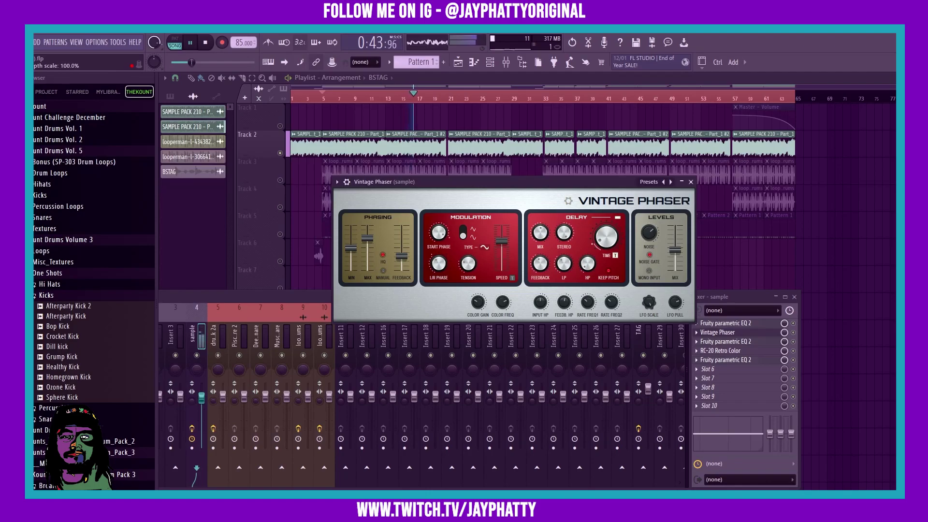
pyautogui.moveTo(675, 249)
pyautogui.mouseDown()
pyautogui.moveTo(675, 229)
pyautogui.moveTo(675, 253)
pyautogui.mouseUp()
pyautogui.press('space')
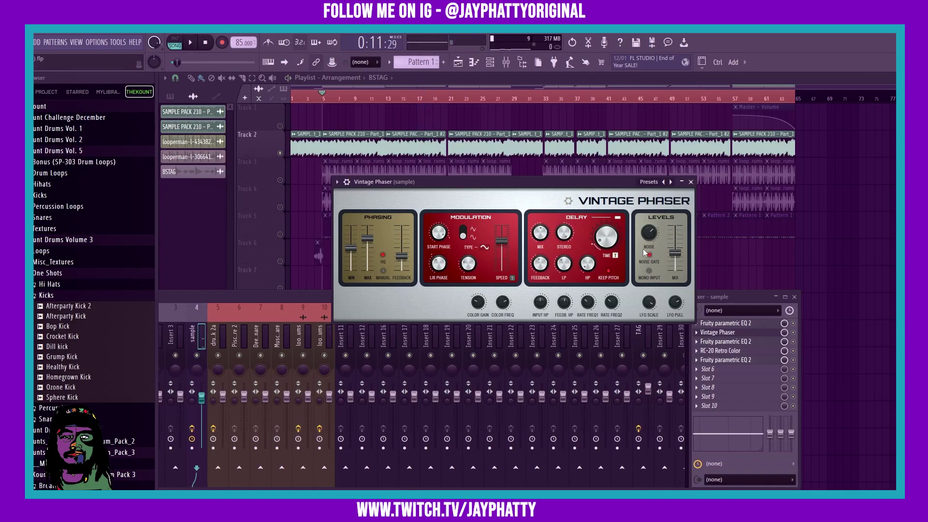
# - Raise Rate Freq1 to about 21.3 Hz and fine-tune the Rate Freq knobs during playback
pyautogui.rightClick(587, 305)
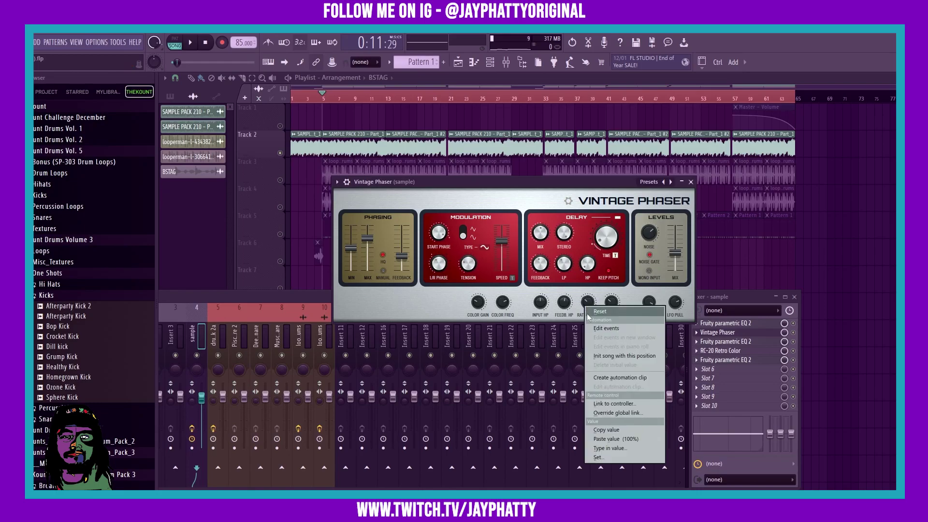
pyautogui.click(633, 290)
pyautogui.moveTo(587, 302); pyautogui.dragTo(587, 275)
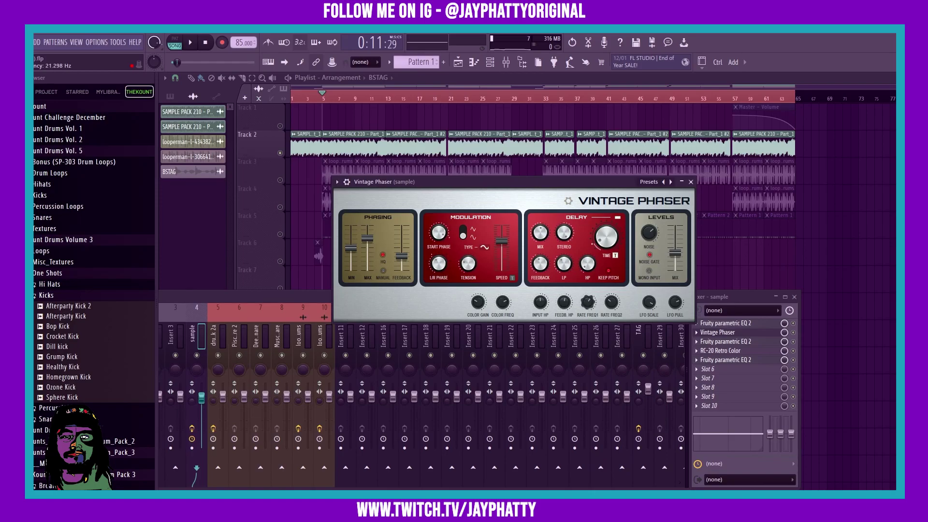
pyautogui.press('space')
pyautogui.moveTo(590, 307); pyautogui.dragTo(611, 312)
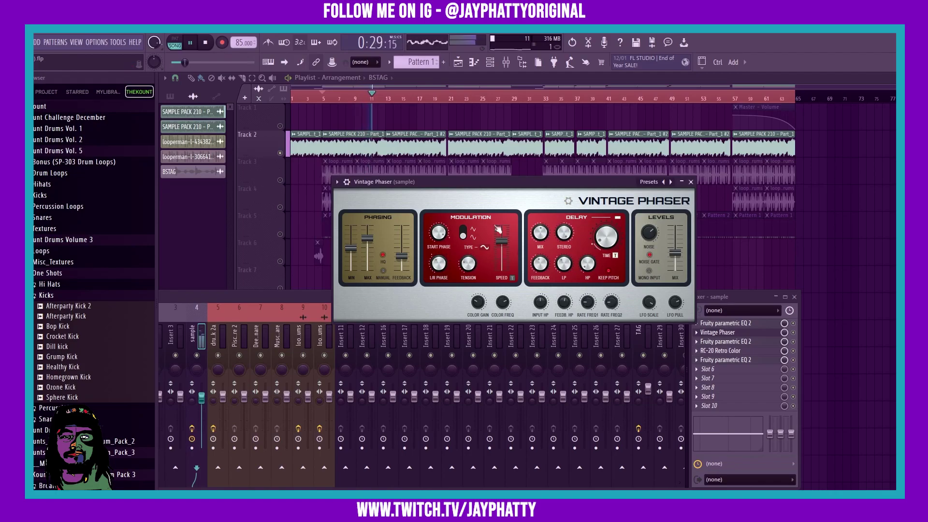
# - Unmute the other playlist tracks to hear the full arrangement, and turn the Vintage Phaser's mix level fully down on the sample track
pyautogui.click(286, 177)
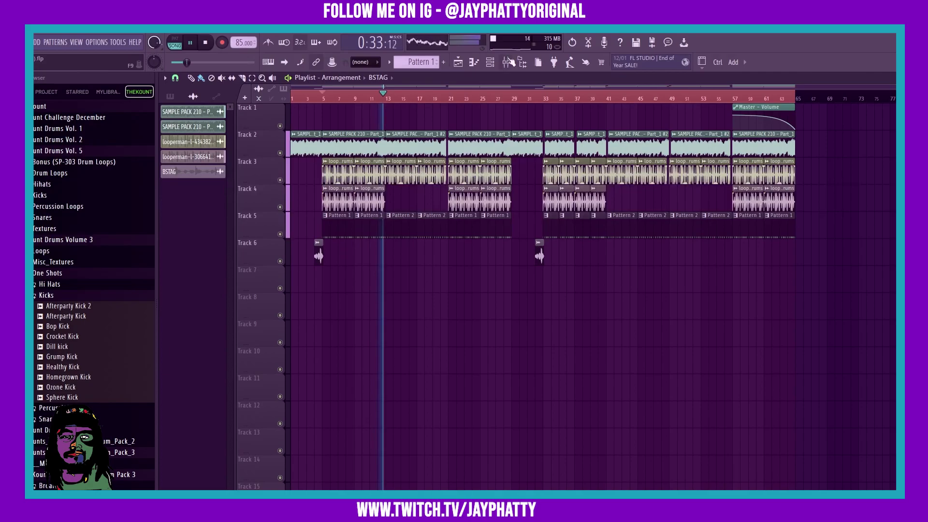
pyautogui.click(509, 61)
pyautogui.click(725, 333)
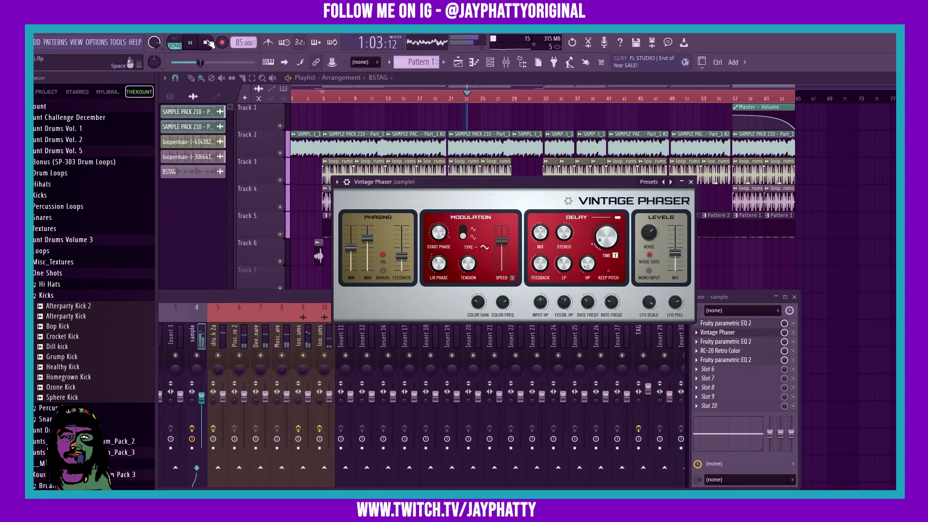
pyautogui.moveTo(785, 333); pyautogui.dragTo(784, 373)
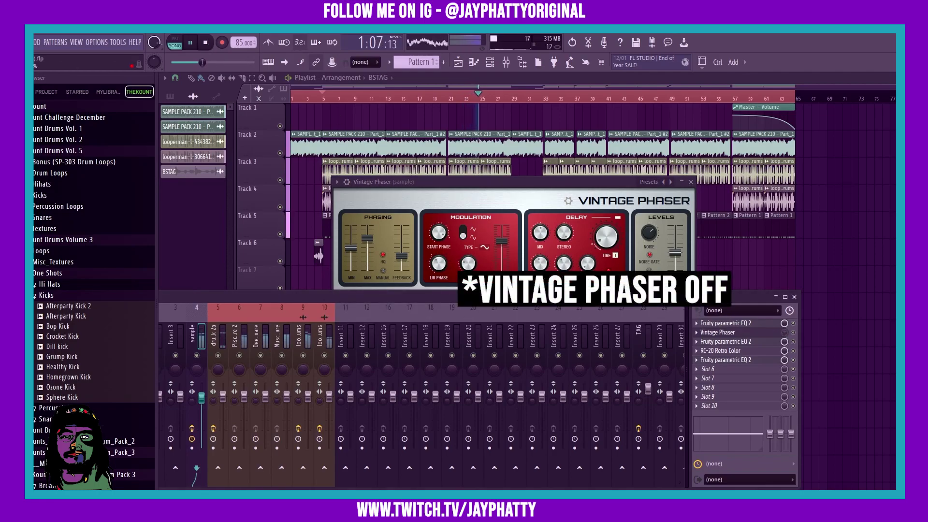